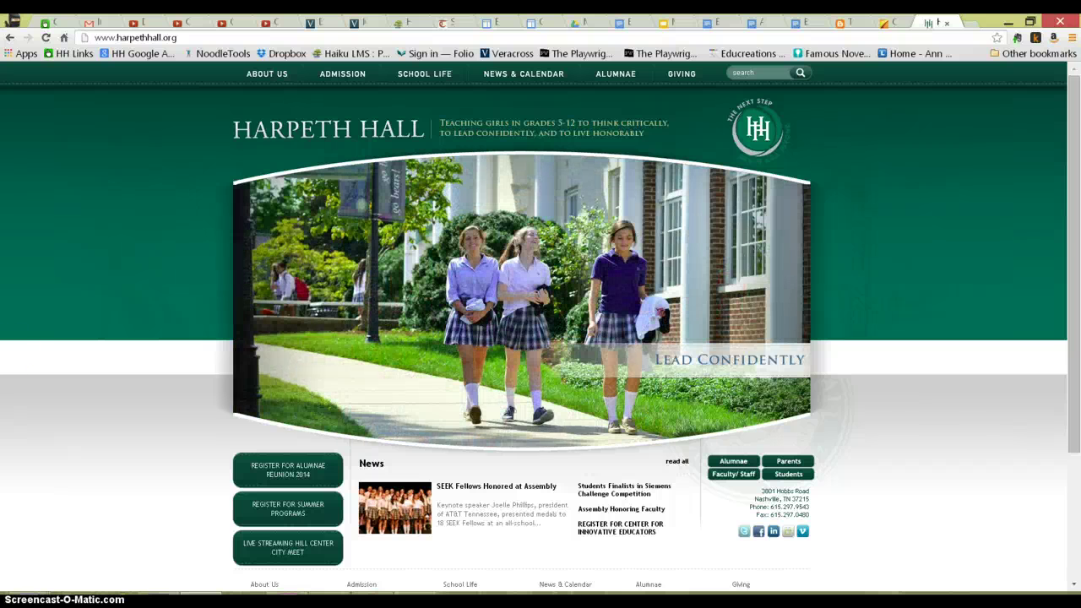
Show the shakespeare.mit.edu tab with Act 2, Scene 2 at Titania's opening speech.
click(437, 22)
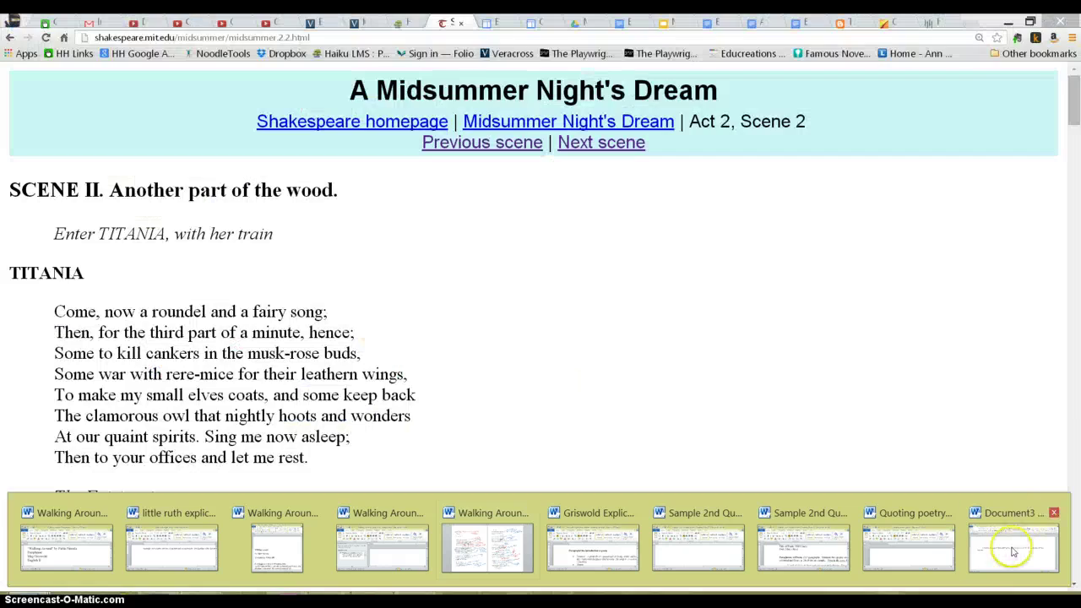
Place the cursor after 'like this,' in Document3 and select 'Come, now a roundel and a fairy song;' in Chrome.
click(1013, 544)
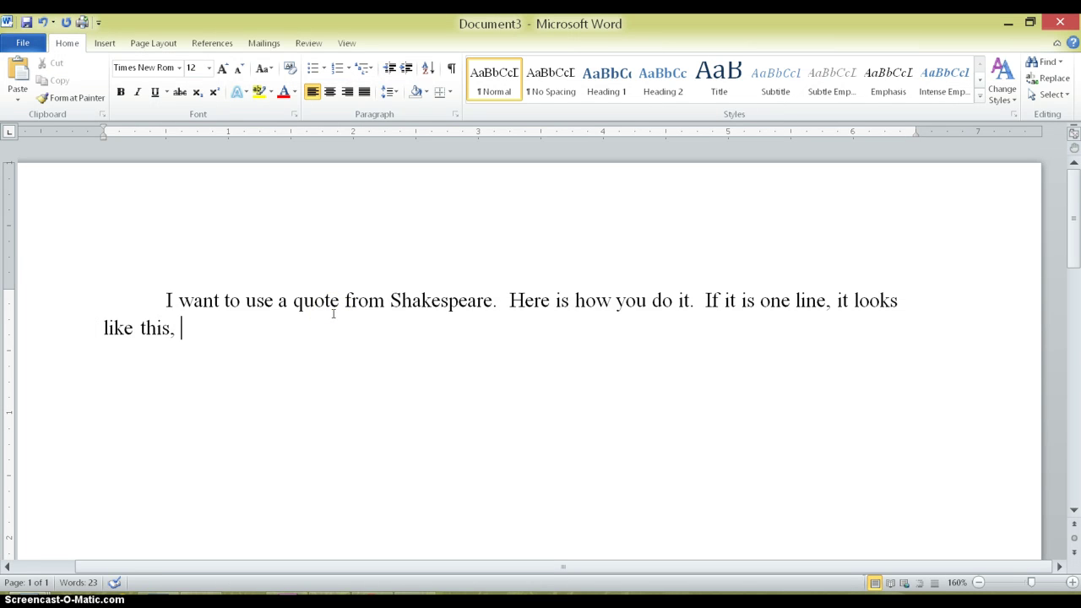
click(210, 318)
click(200, 522)
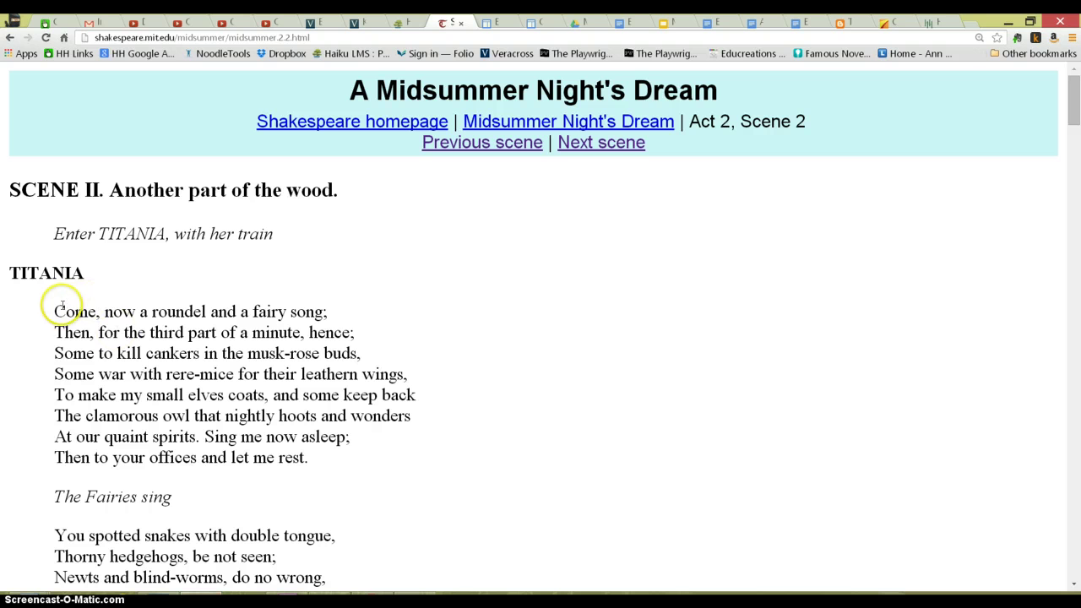
drag(56, 313, 344, 298)
key(ctrl+c)
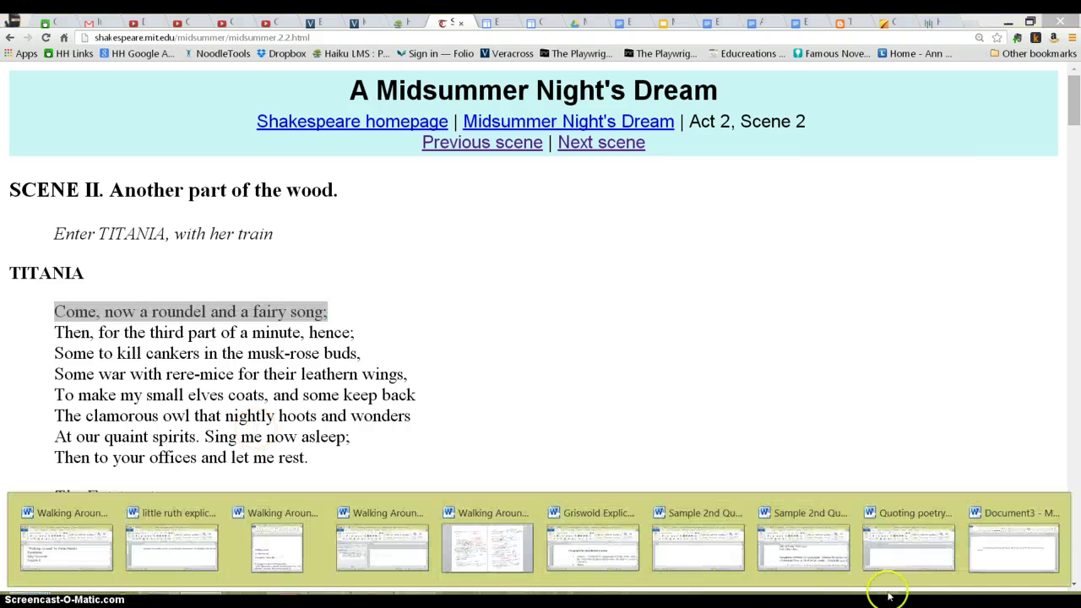
Paste the line after the opening quote and set it to 12 point.
click(1025, 543)
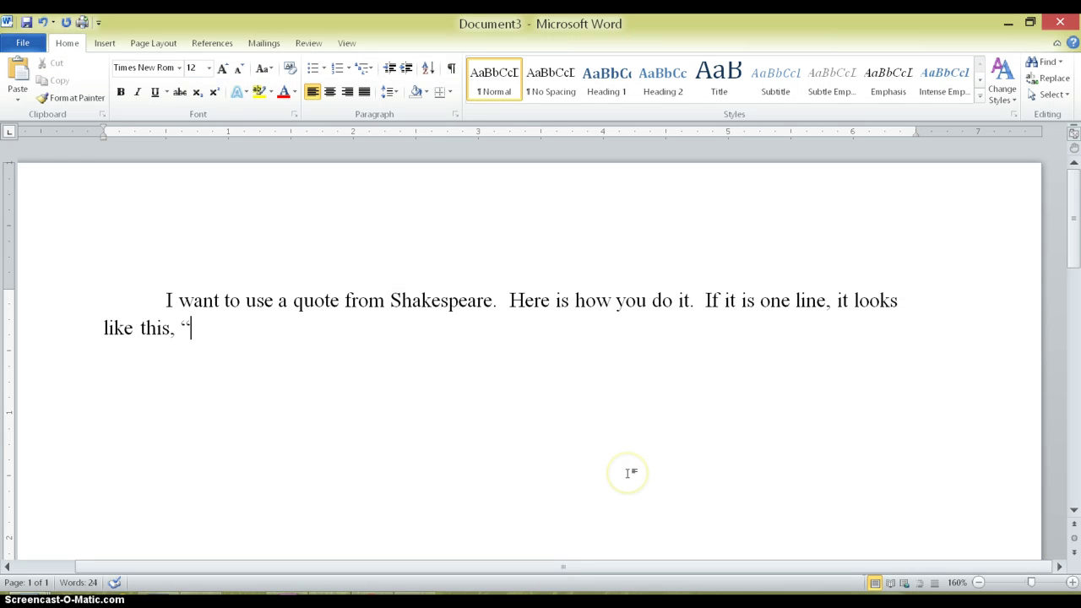
key(ctrl+v)
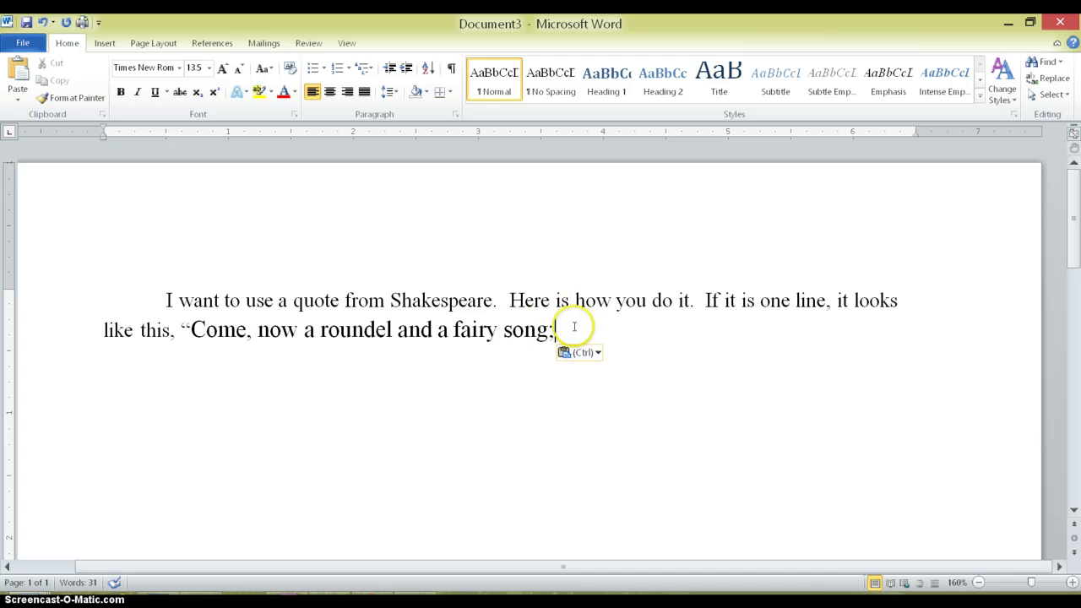
drag(575, 327, 200, 332)
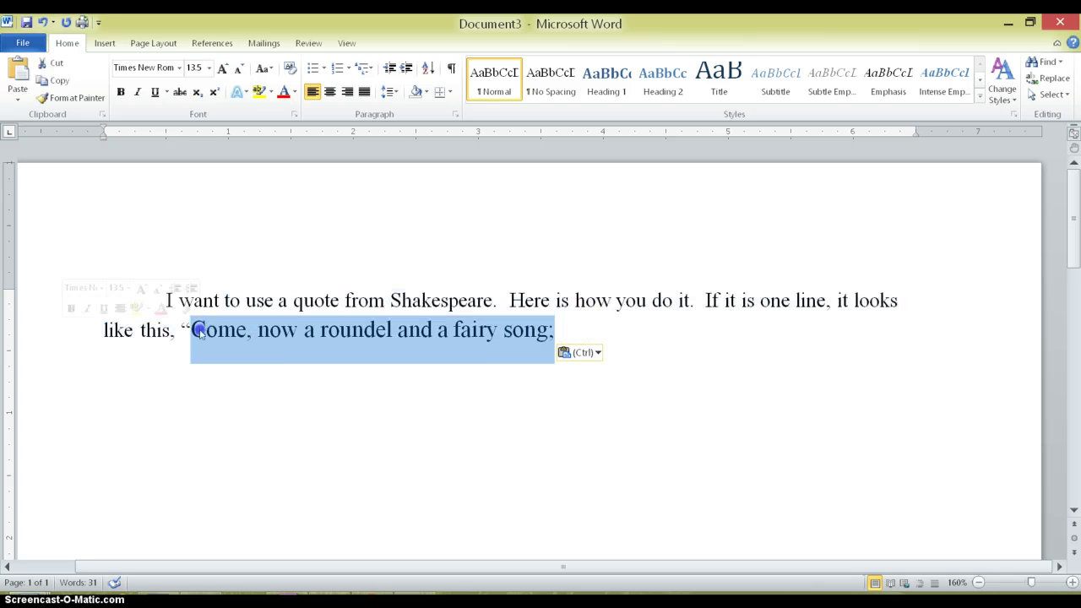
click(208, 68)
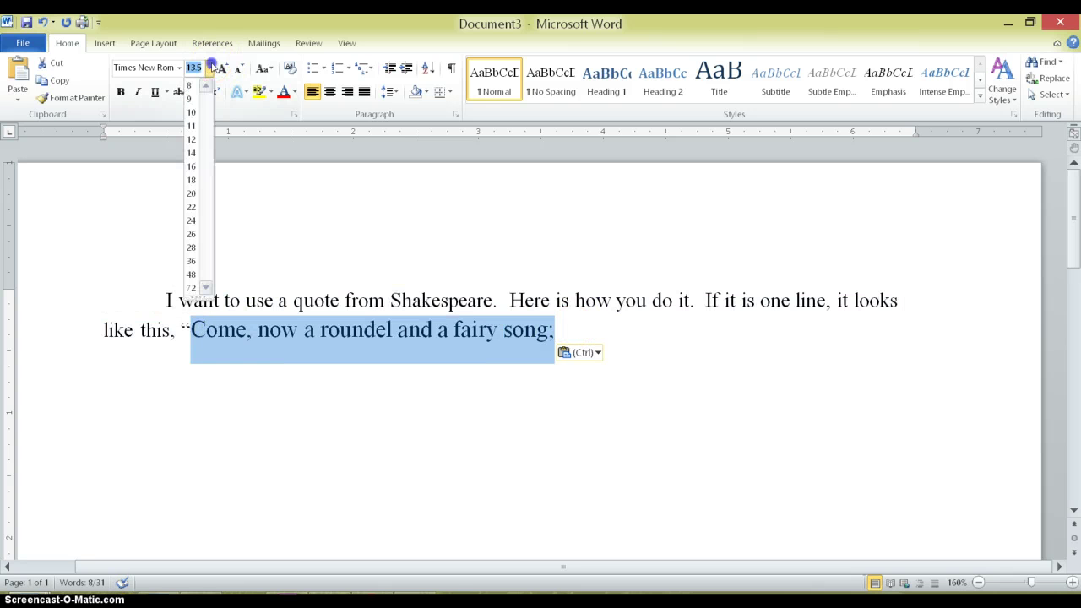
click(192, 140)
click(556, 334)
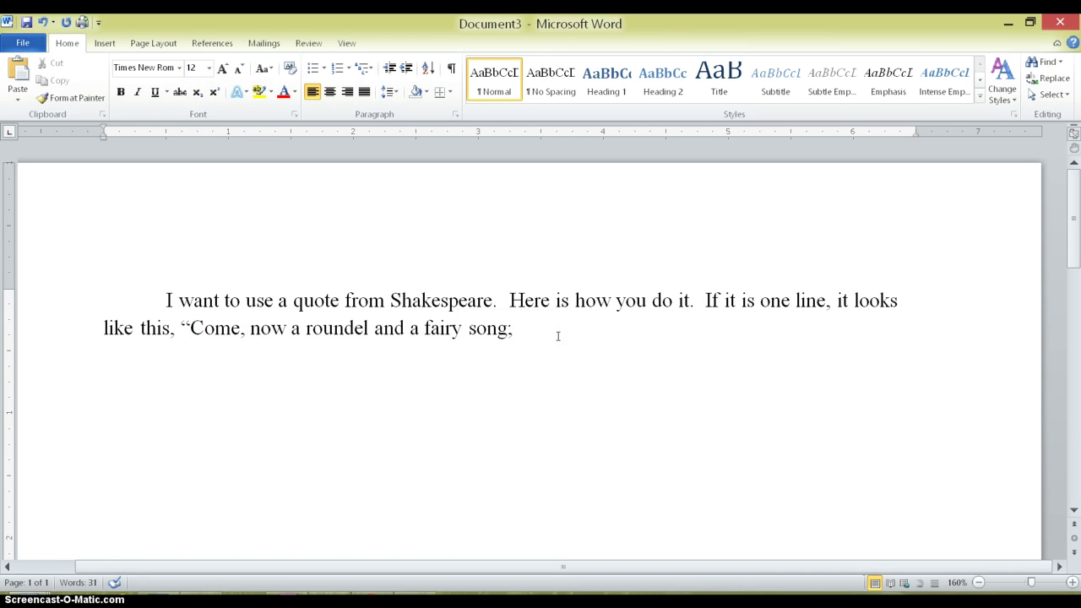
Close the one-line quote with an end quote and the citation (3.2.1).
text(")
text(2)
key(BackSpace)
text(3.2.)
text(1).)
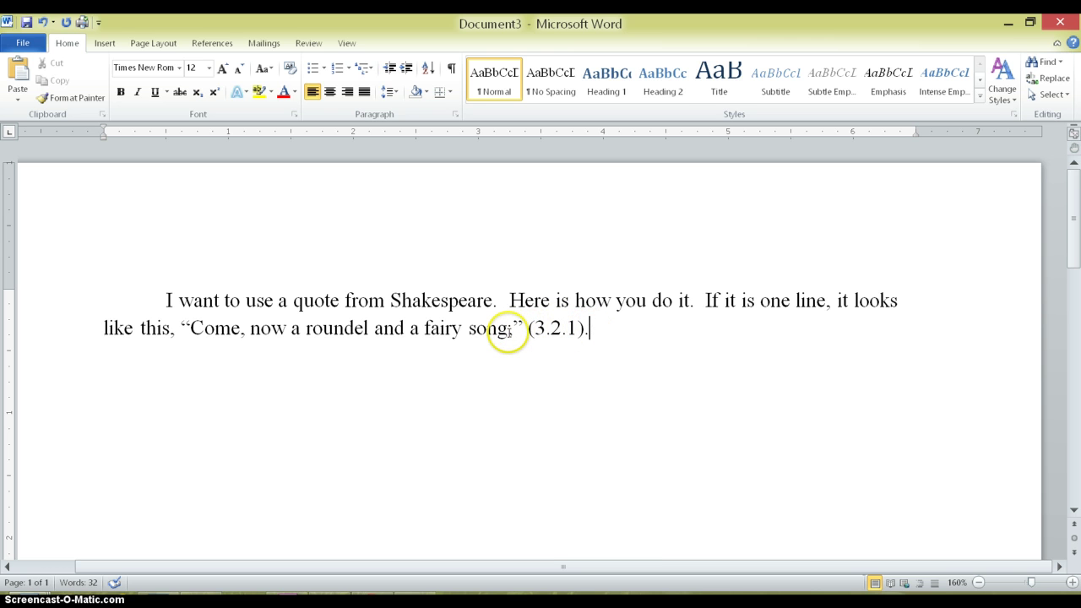
key(BackSpace)
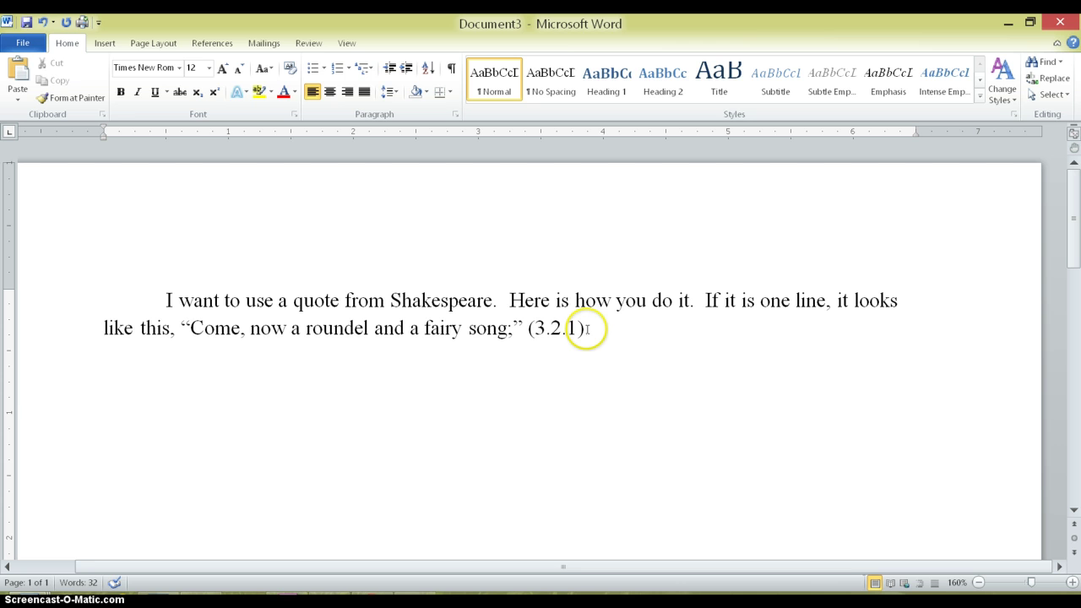
text(.)
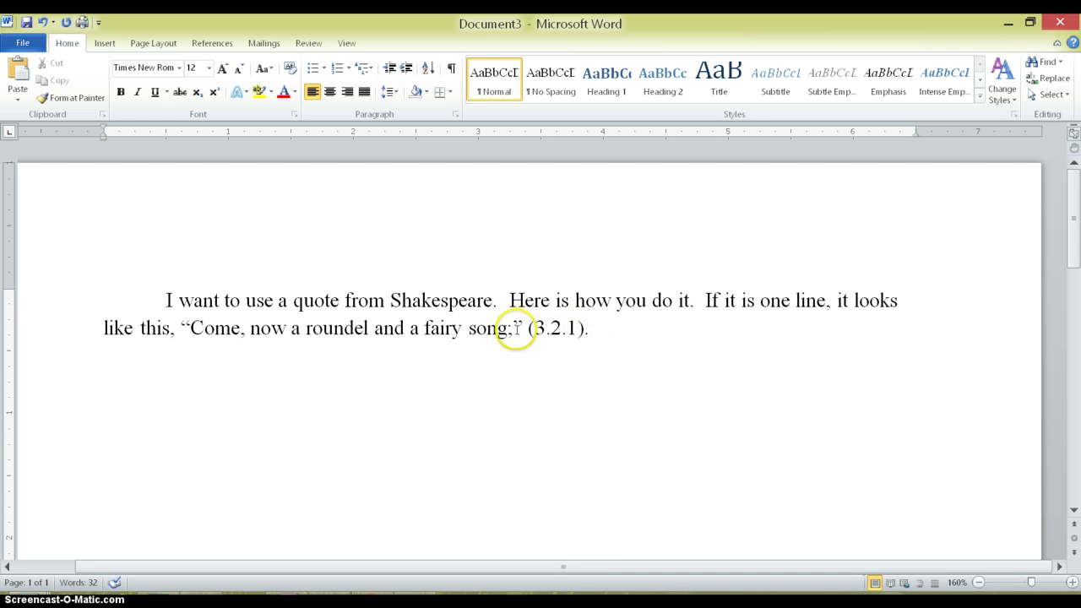
Add the sentence 'Here is how to quote two lines of text.'.
click(513, 327)
text(Her)
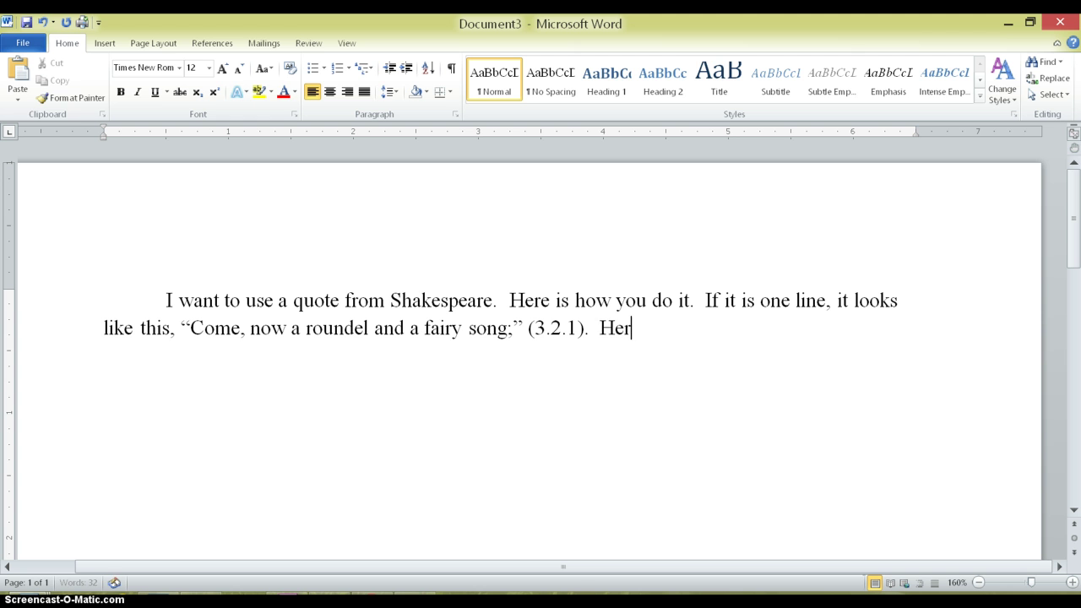
text(e is ho)
key(BackSpace)
key(BackSpace)
text(h)
key(BackSpace)
text(is how to quote two)
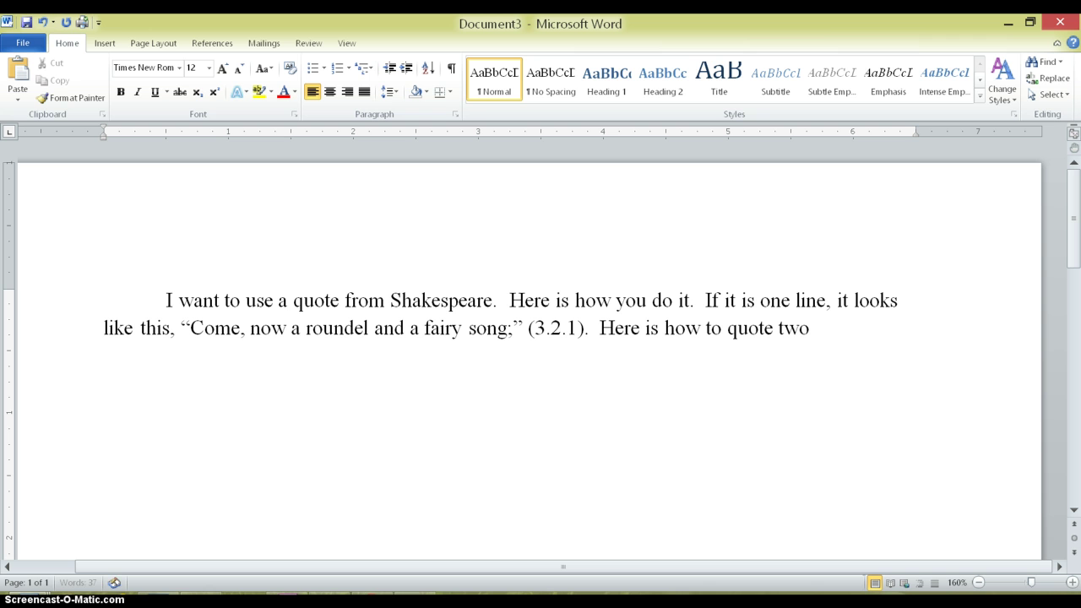
text( lines of text)
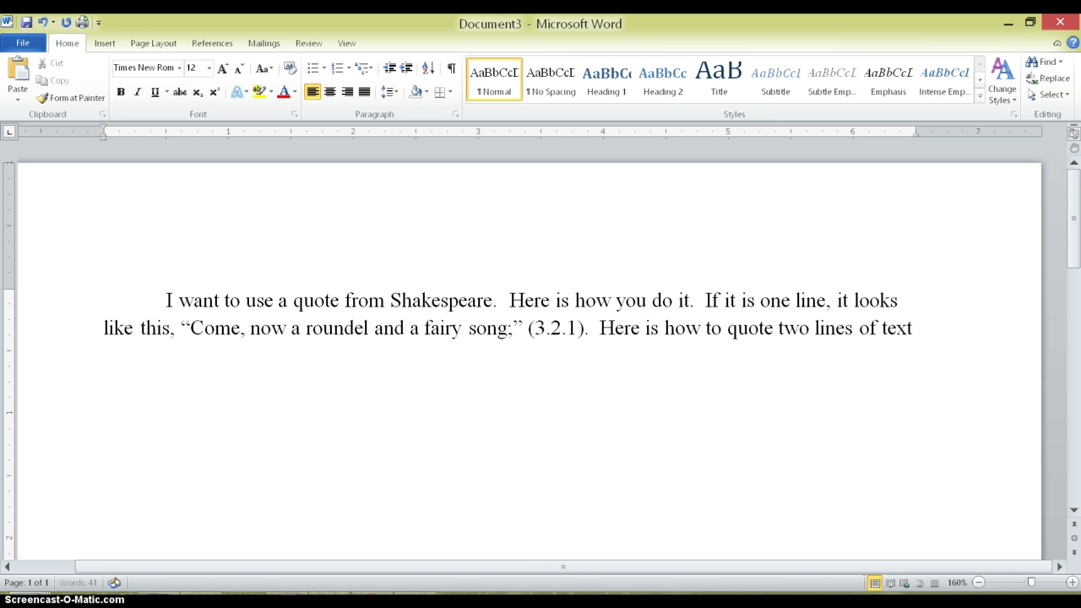
text(.)
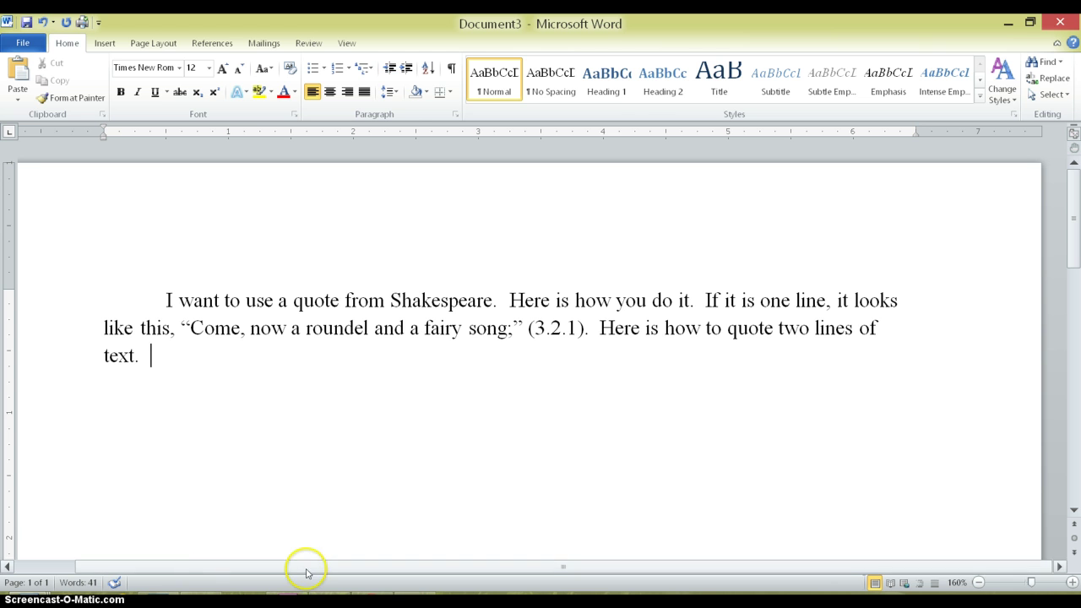
Copy Titania's first two lines from Chrome and paste them after the opening quote.
key(alt+Tab)
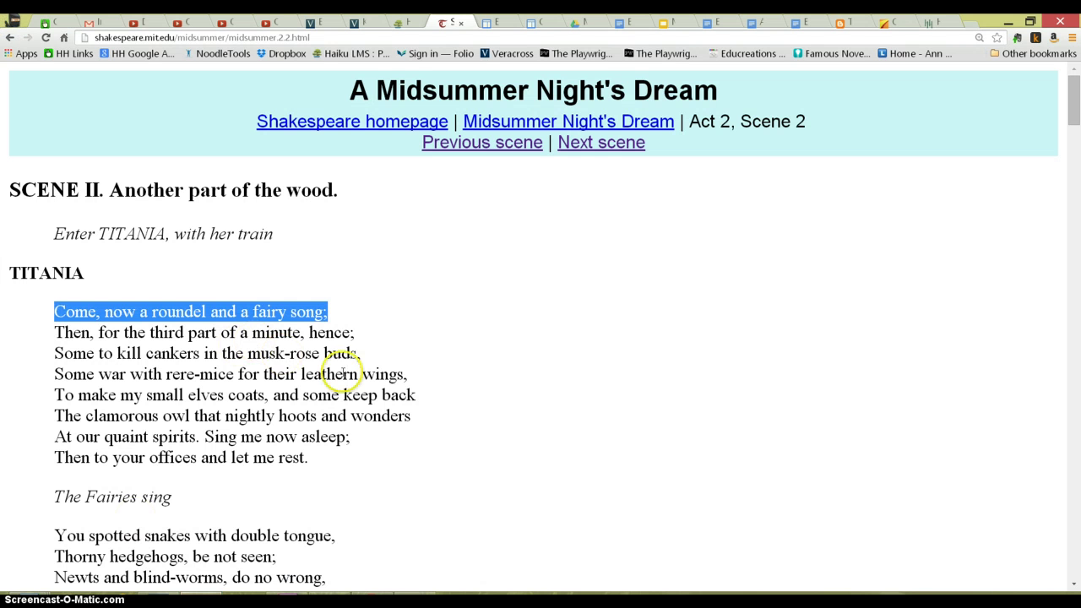
click(346, 375)
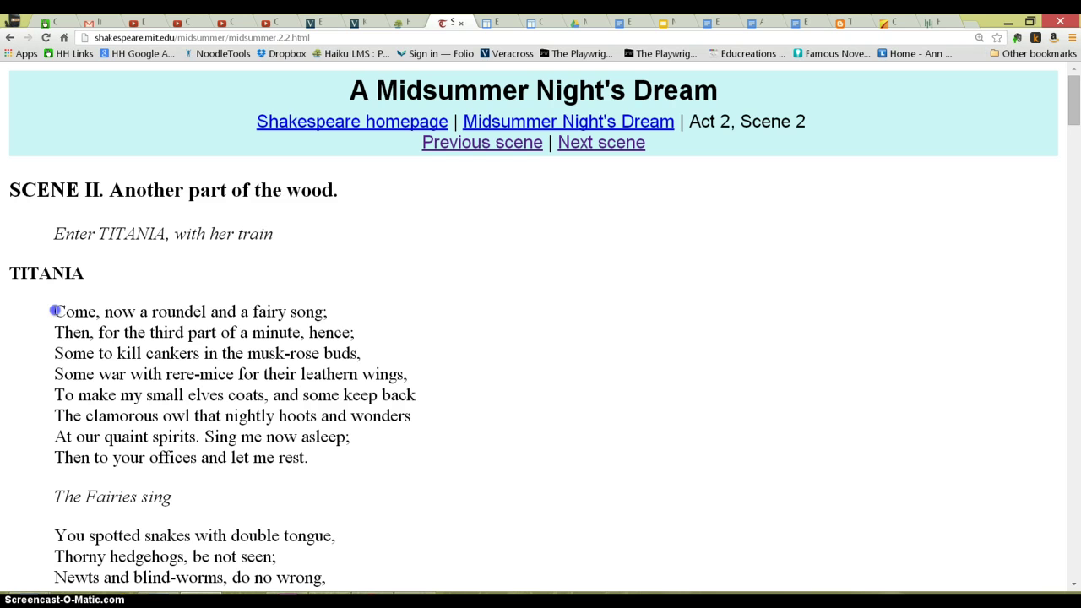
drag(54, 312, 364, 335)
key(ctrl+c)
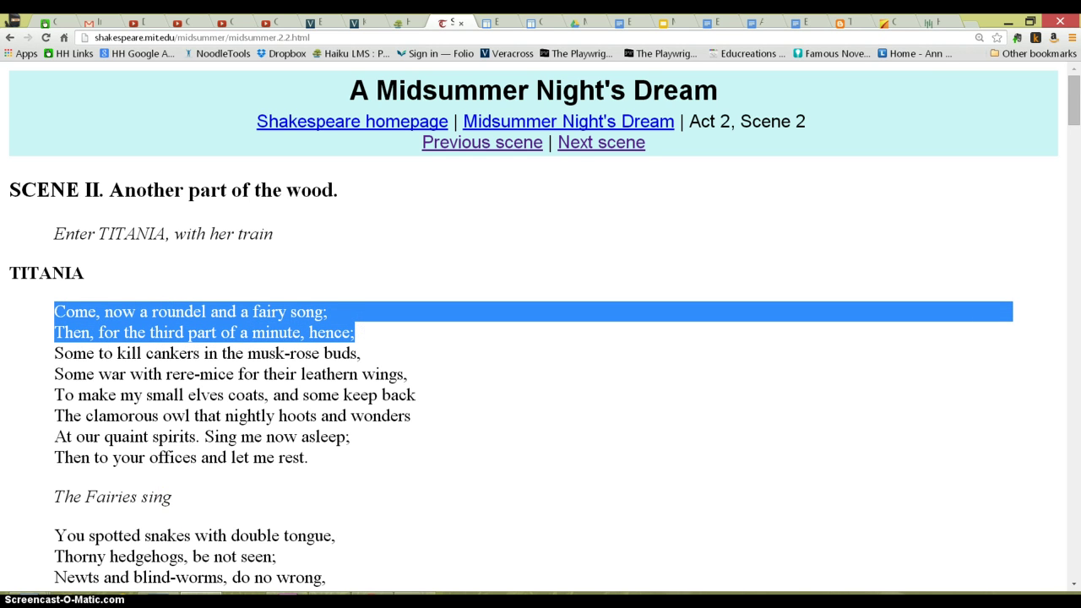
click(49, 595)
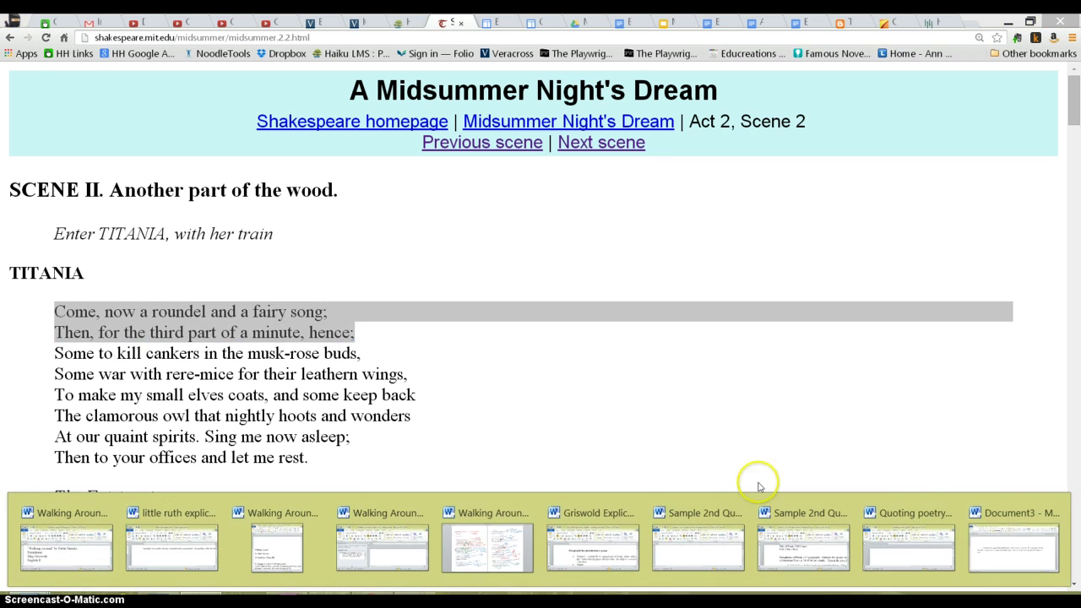
click(1013, 537)
click(509, 414)
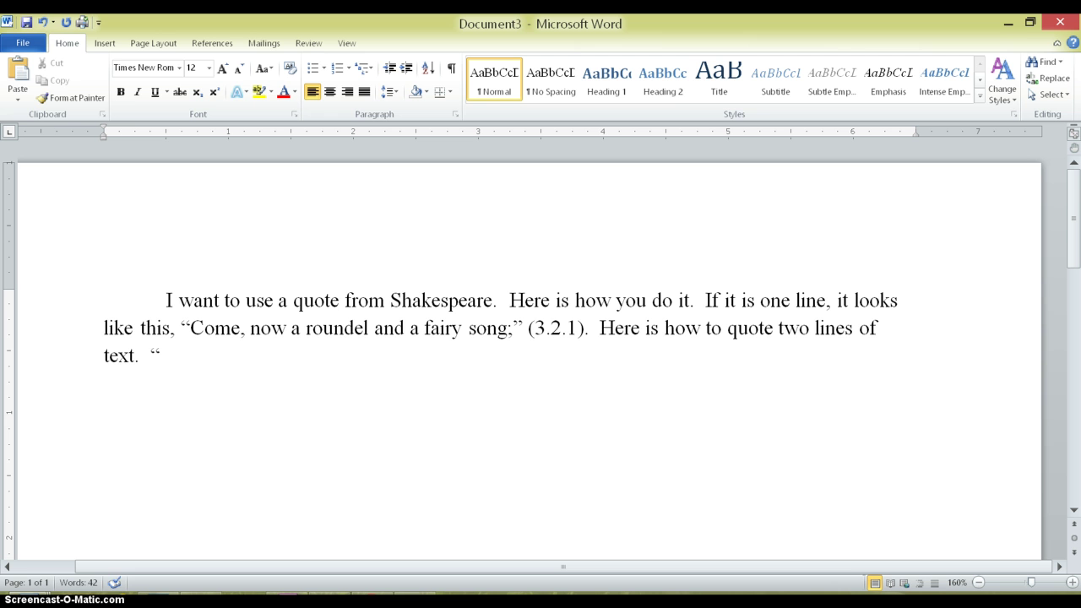
key(ctrl+v)
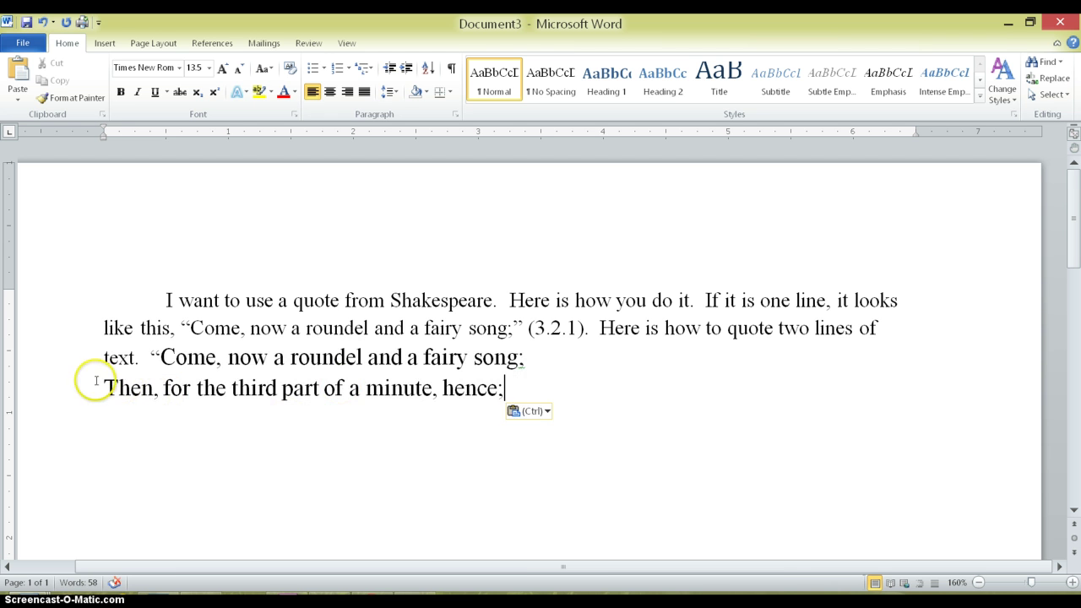
Set the two pasted lines to 12 point and join them onto one line.
click(96, 381)
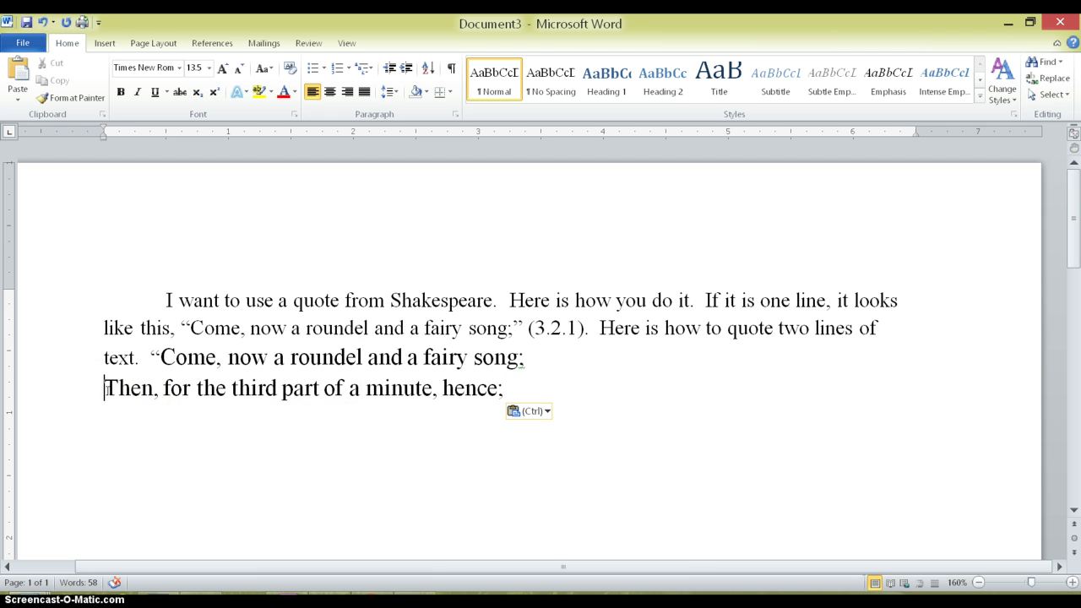
click(502, 388)
drag(501, 388, 191, 358)
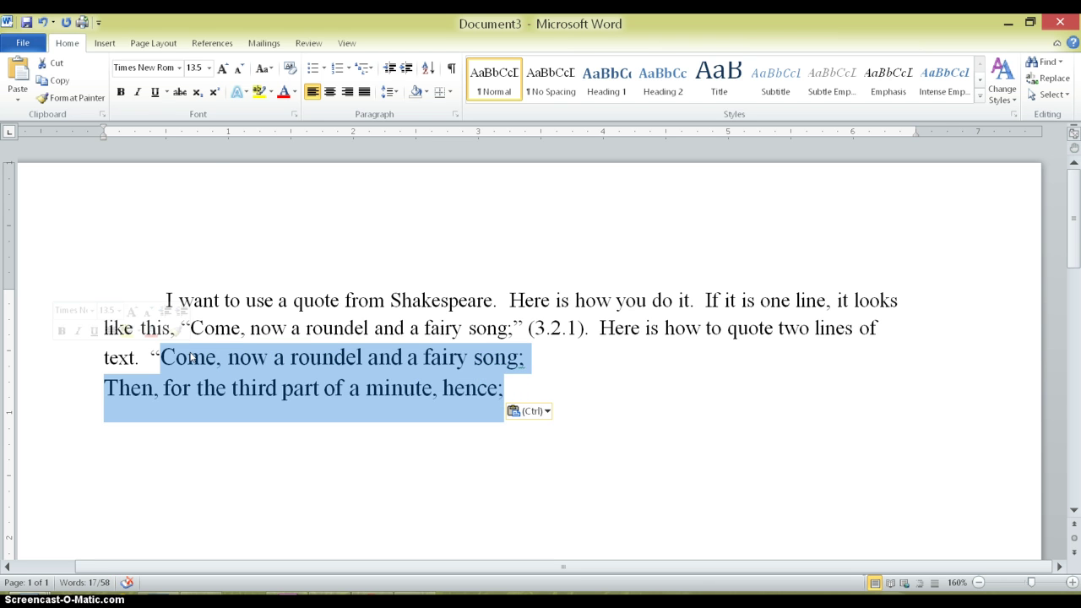
click(209, 68)
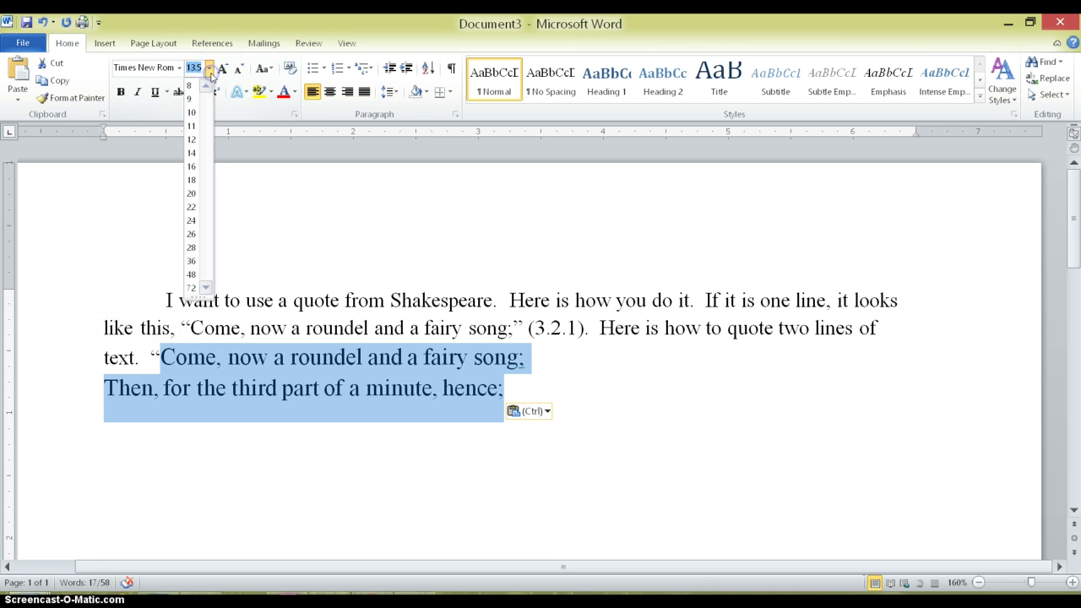
click(196, 139)
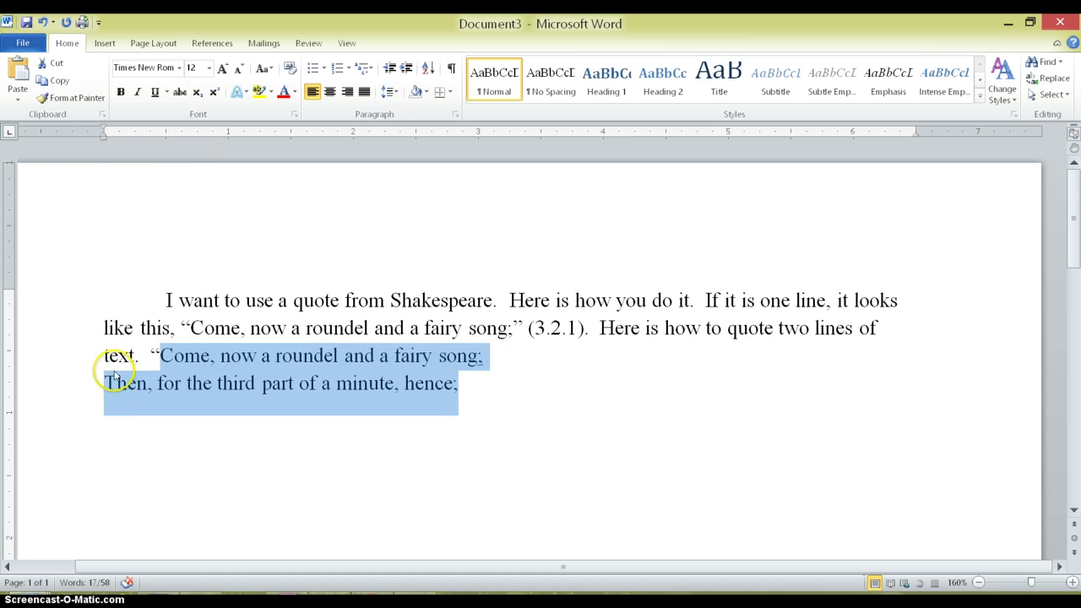
click(108, 380)
key(BackSpace)
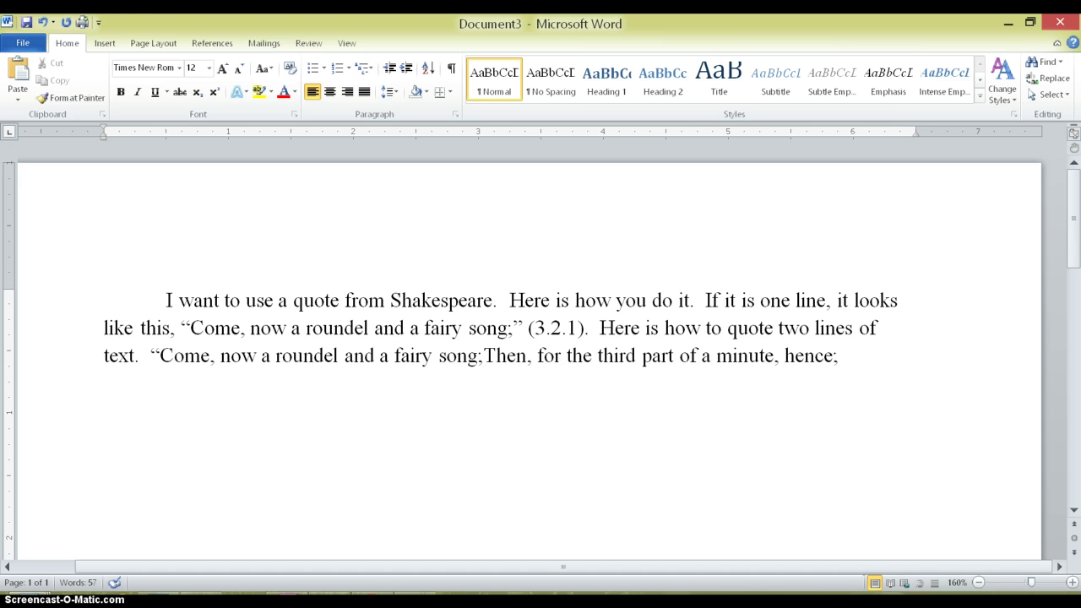
Add a slash between the two lines, a closing quote and the citation after 'hence;'.
text(/)
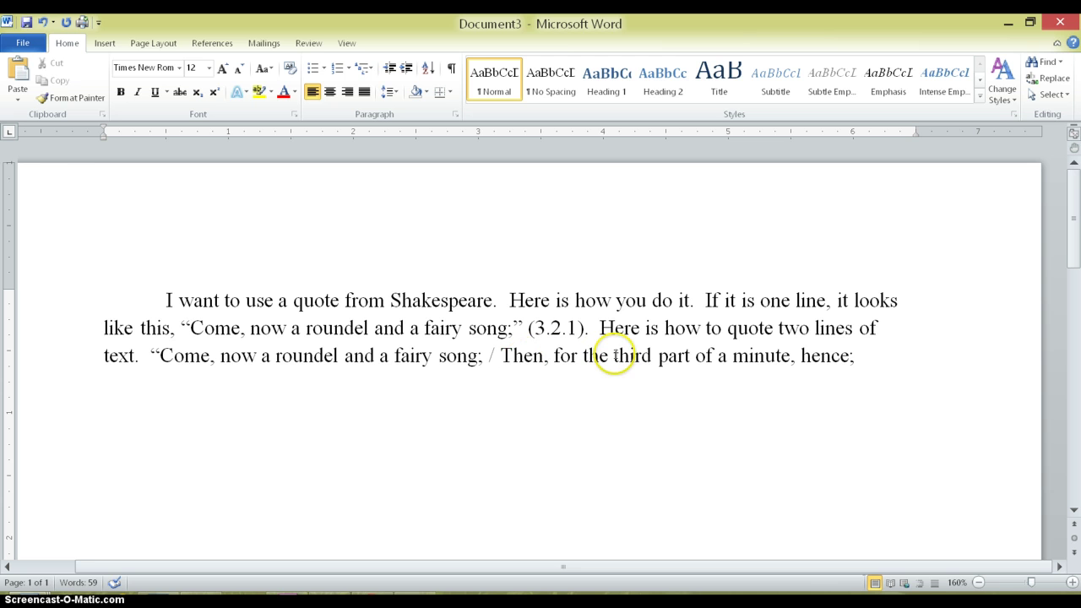
click(856, 357)
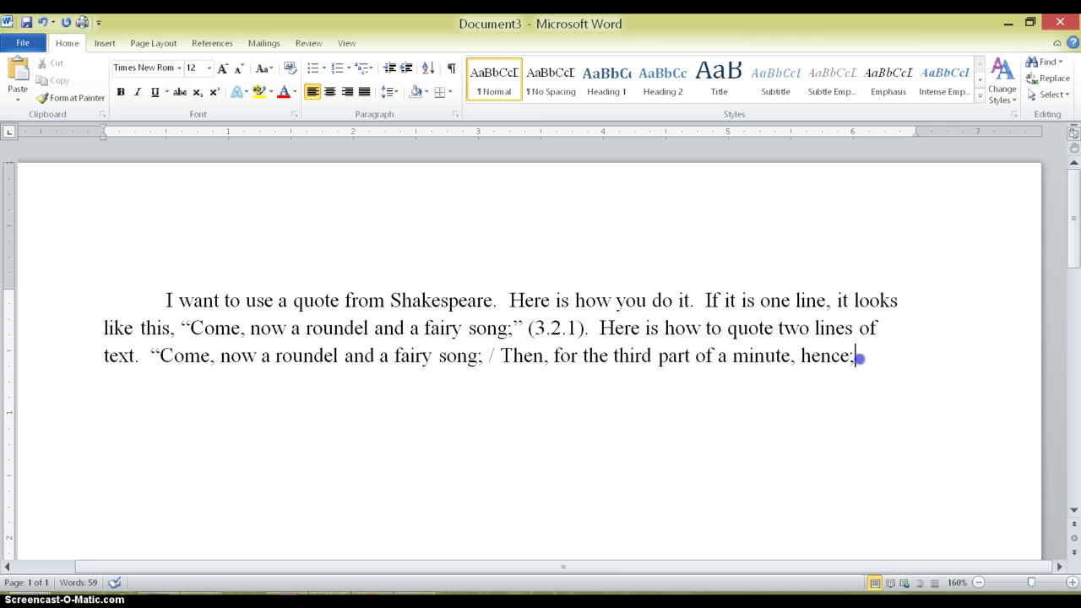
click(856, 357)
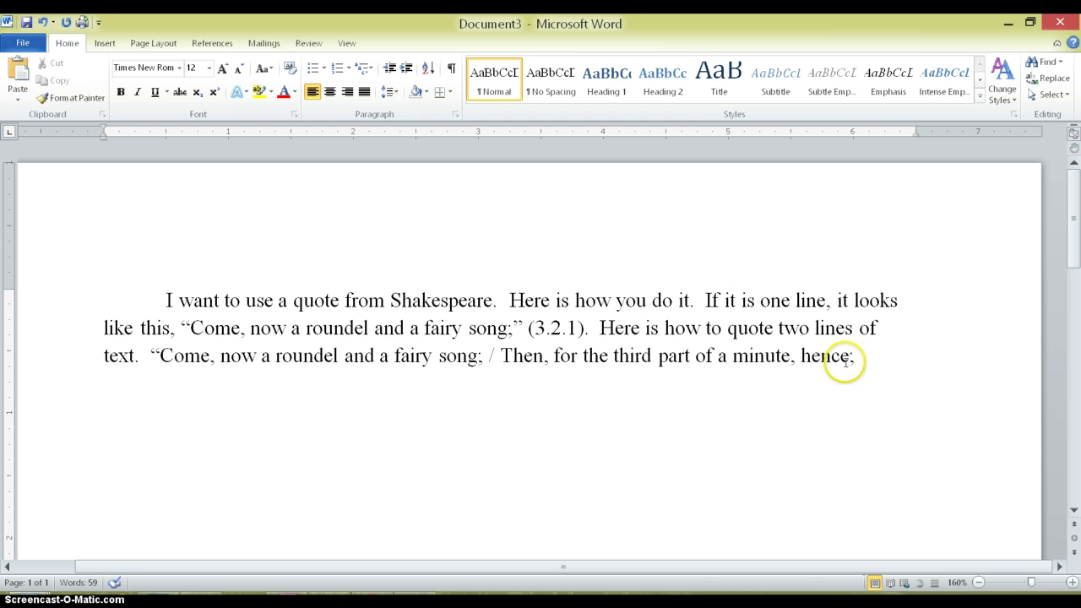
text(" )
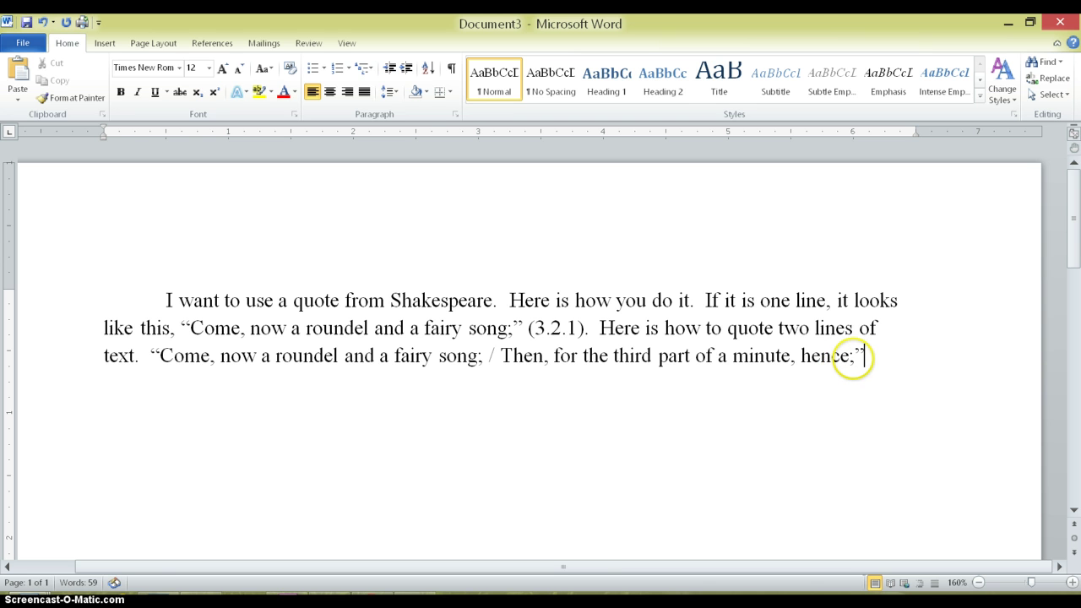
text((3.)
text(2.1-2)
text())
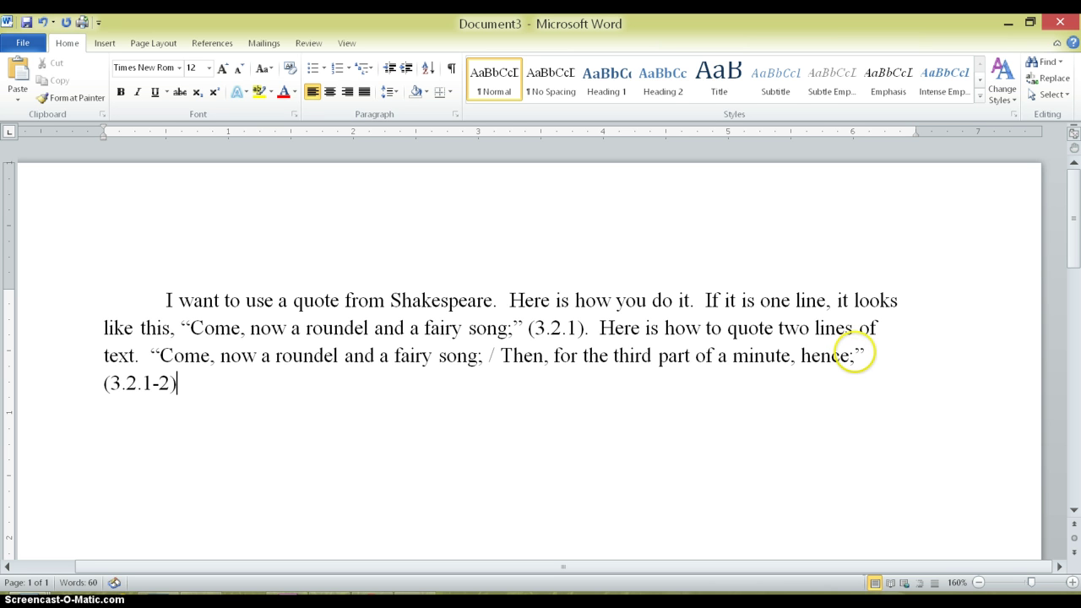
text(.)
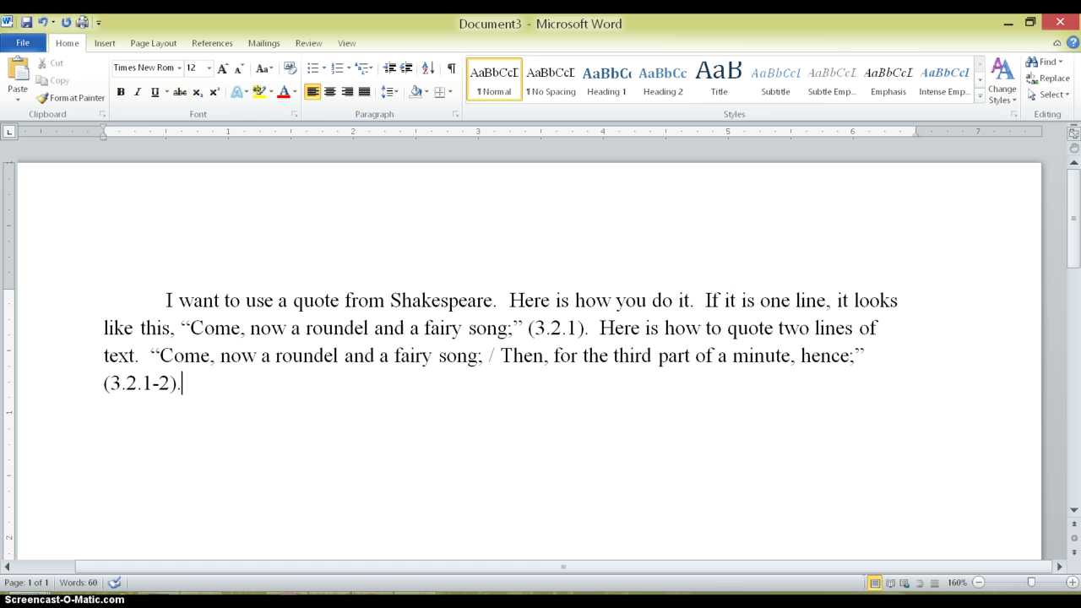
Change the period after 'text' to a comma and remove the extra space before the quote.
click(138, 358)
key(BackSpace)
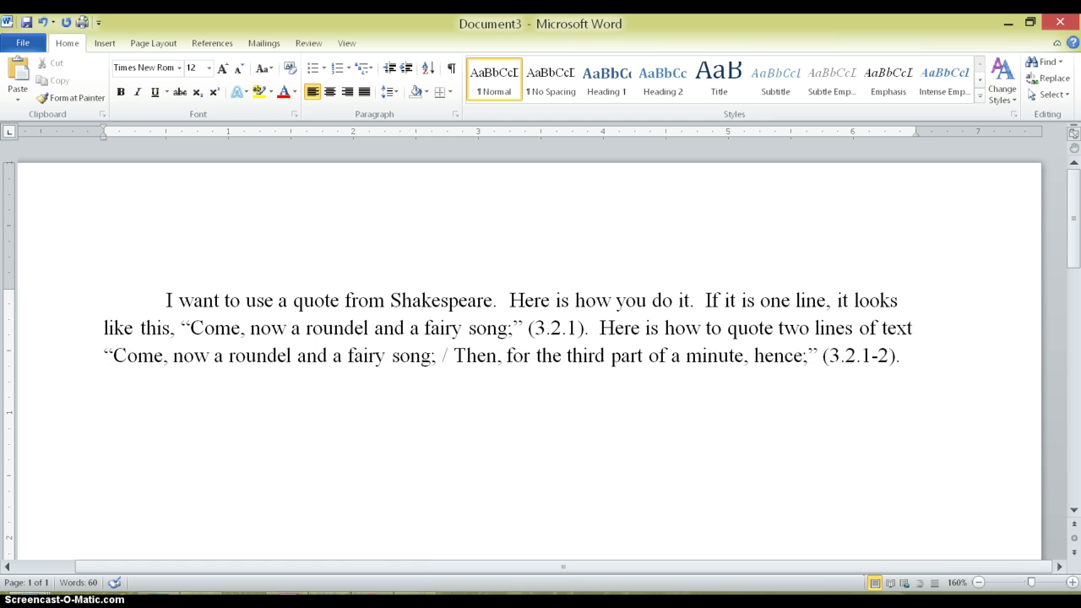
text(,)
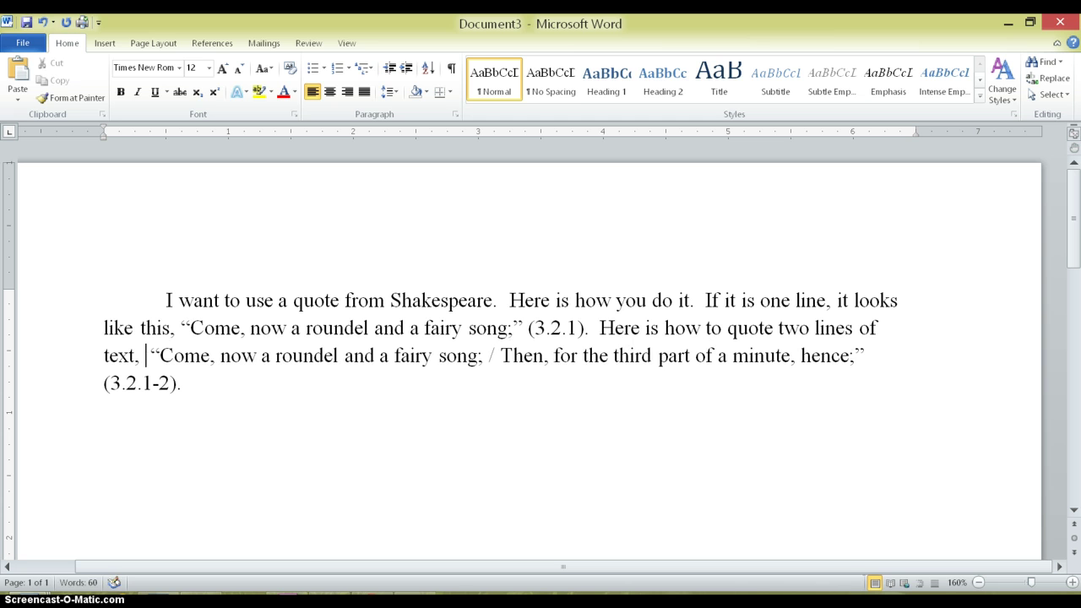
key(Delete)
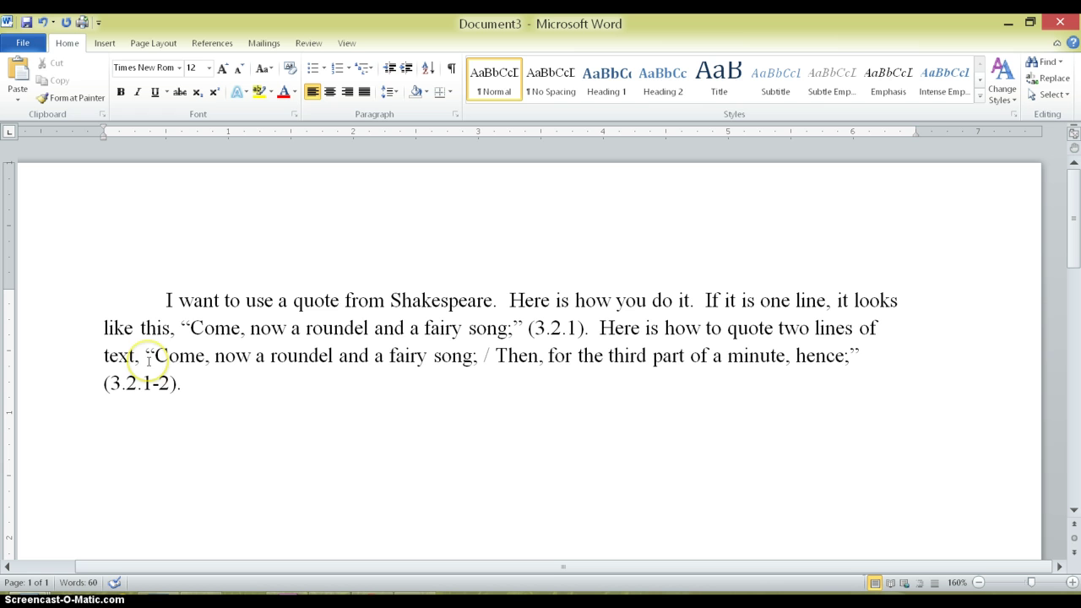
click(217, 376)
Select Titania's first three lines, 'Come, now a roundel' through 'musk-rose buds,', in Chrome.
key(alt+Tab)
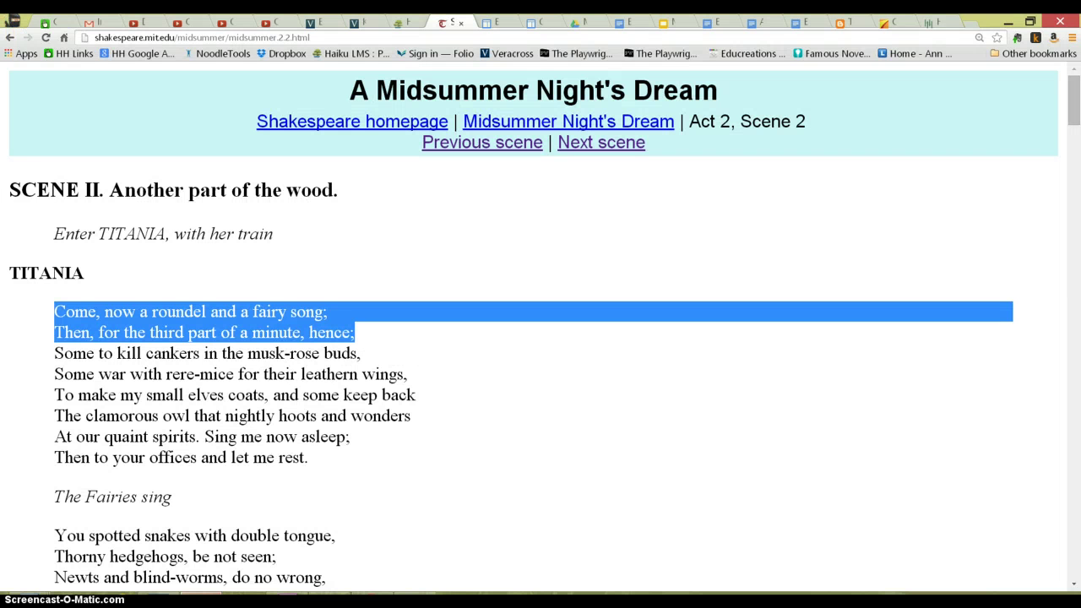
click(175, 385)
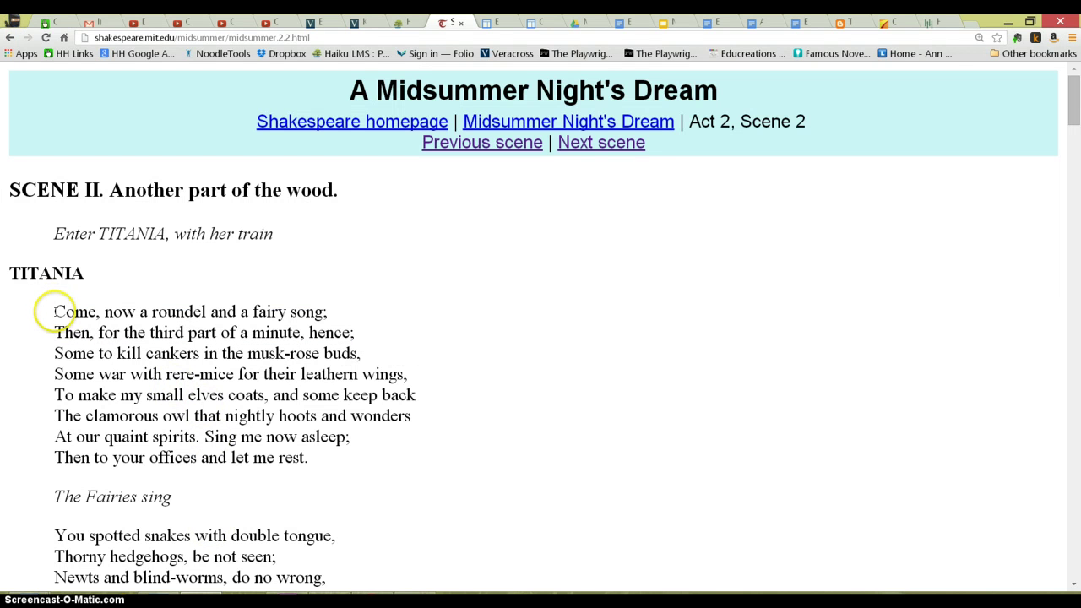
drag(52, 310, 392, 358)
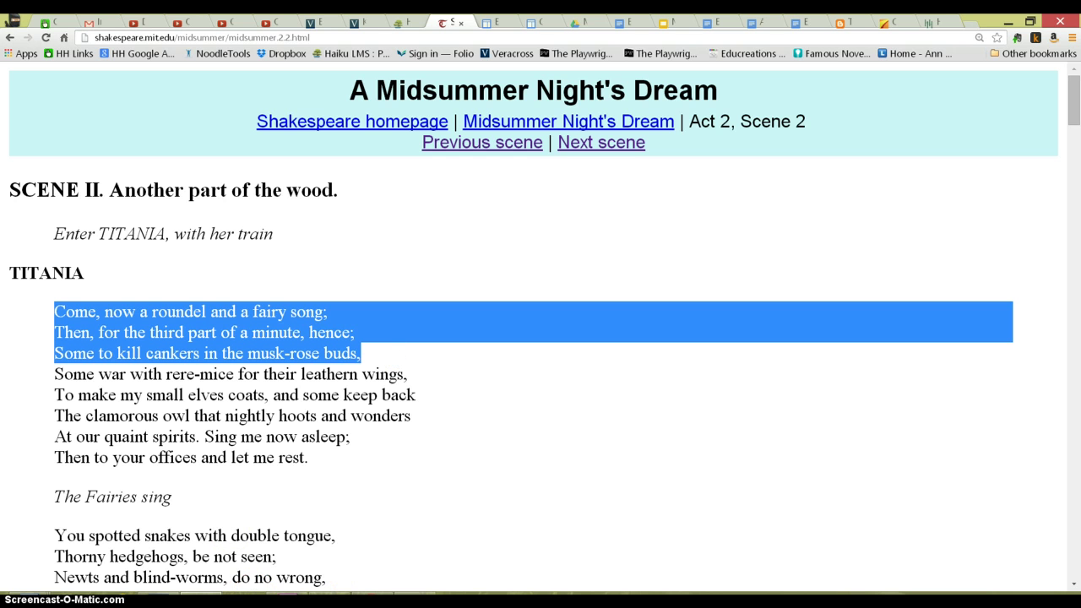
click(912, 600)
Type the three-line introduction ending 'the text, "' and paste the three copied lines.
click(1035, 545)
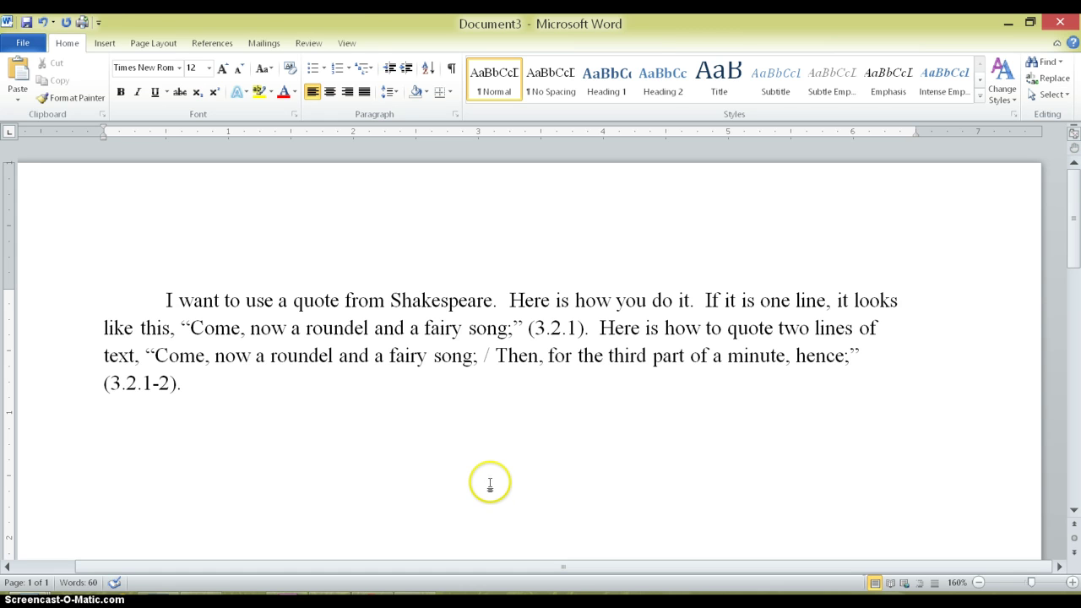
text(Here is how to quote )
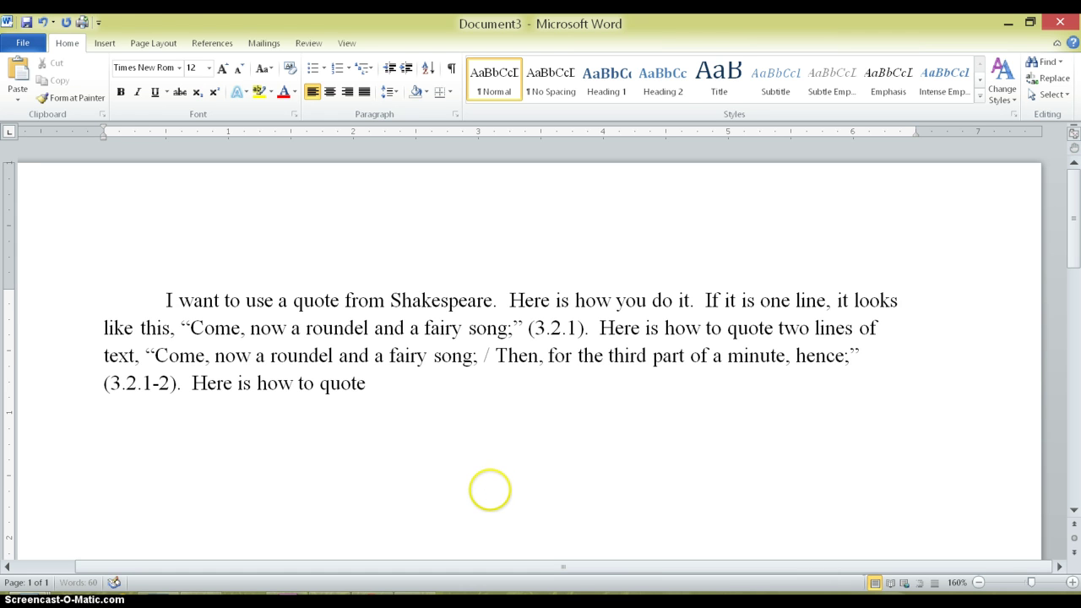
text(three lines o)
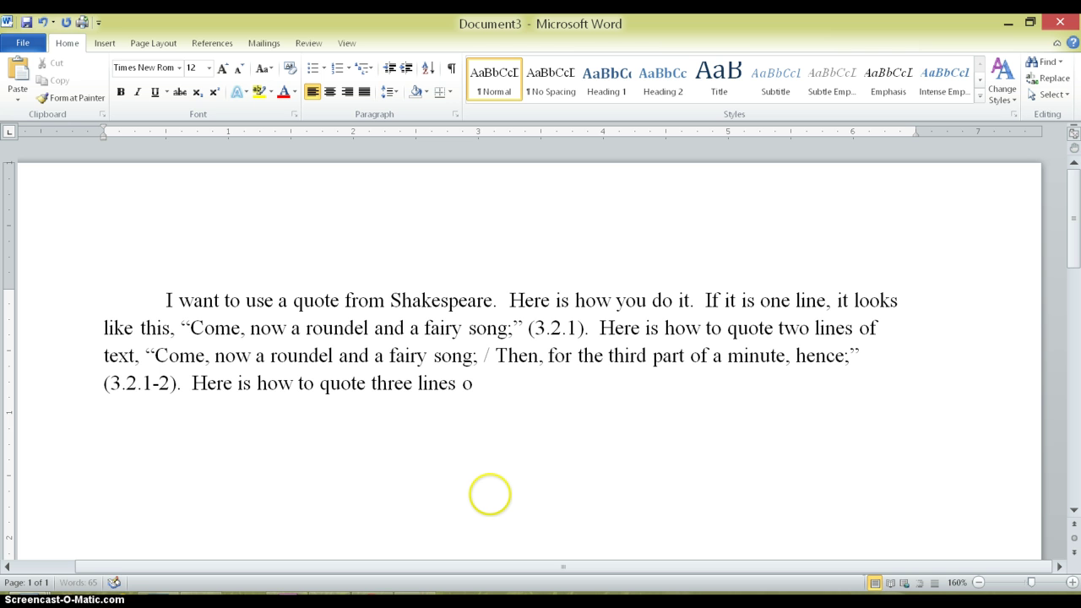
text(f the text)
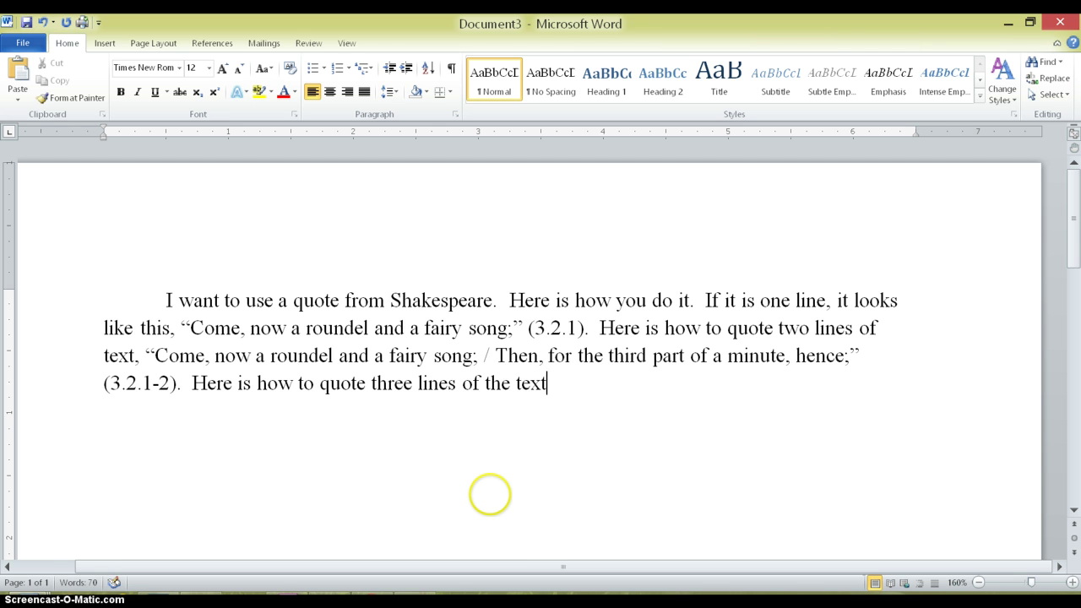
text(, ")
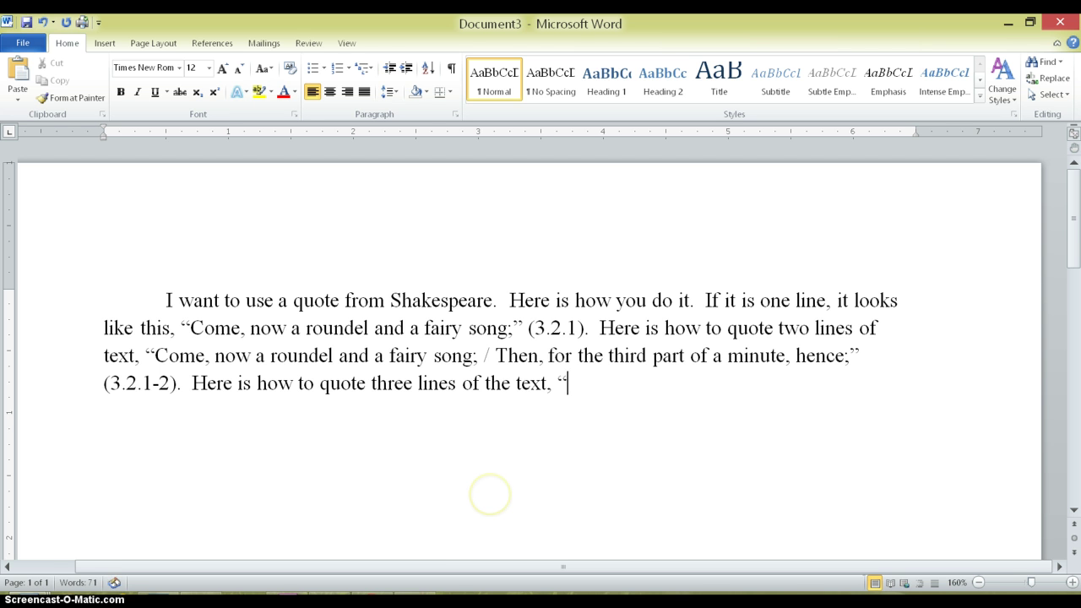
text(Come, now a roundel and a fairy song; Then, for the third part of a minute, hence; Some to kill cankers in the musk-rose buds,)
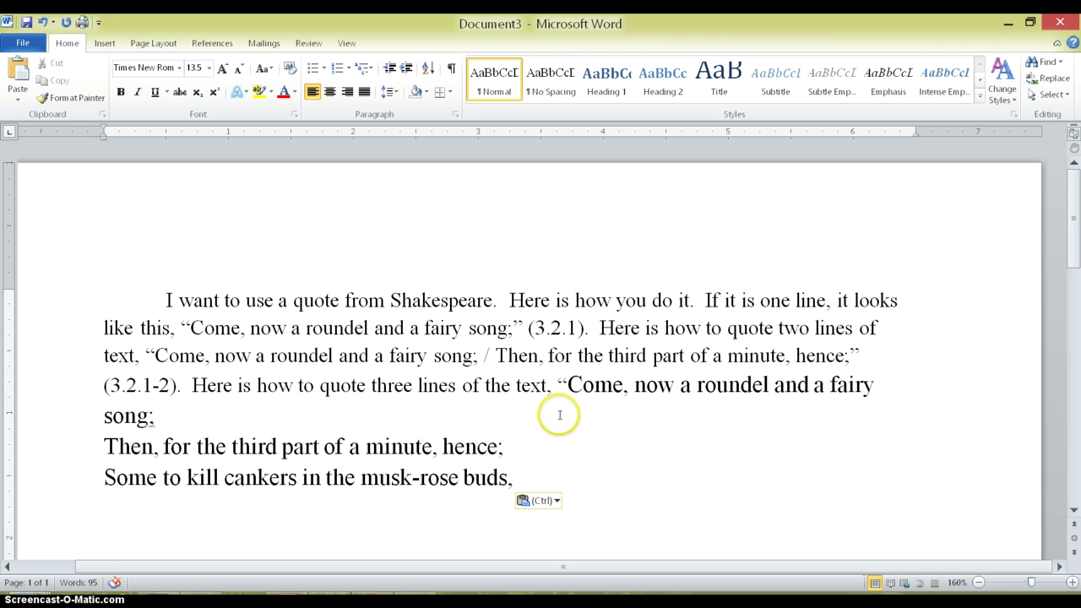
Set the pasted lines to 12 point and join them onto one line with slashes.
drag(567, 384, 594, 464)
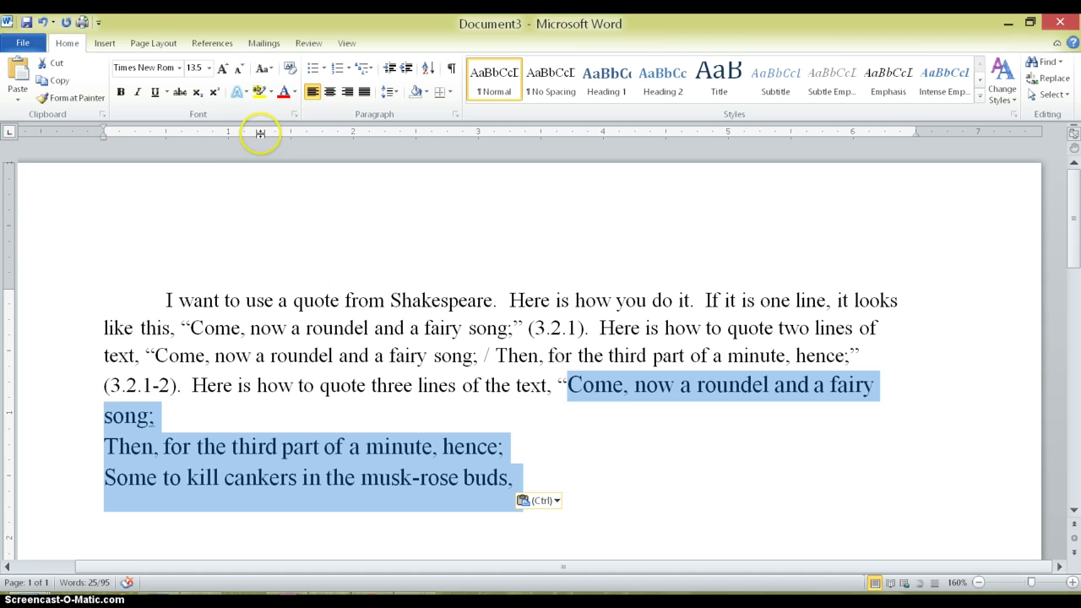
click(209, 68)
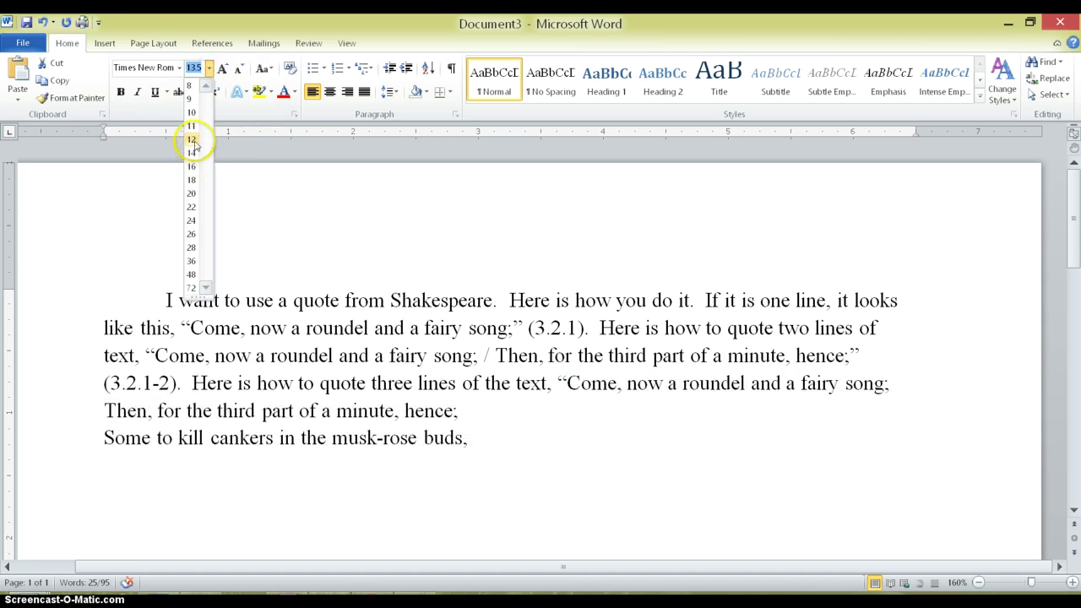
click(105, 412)
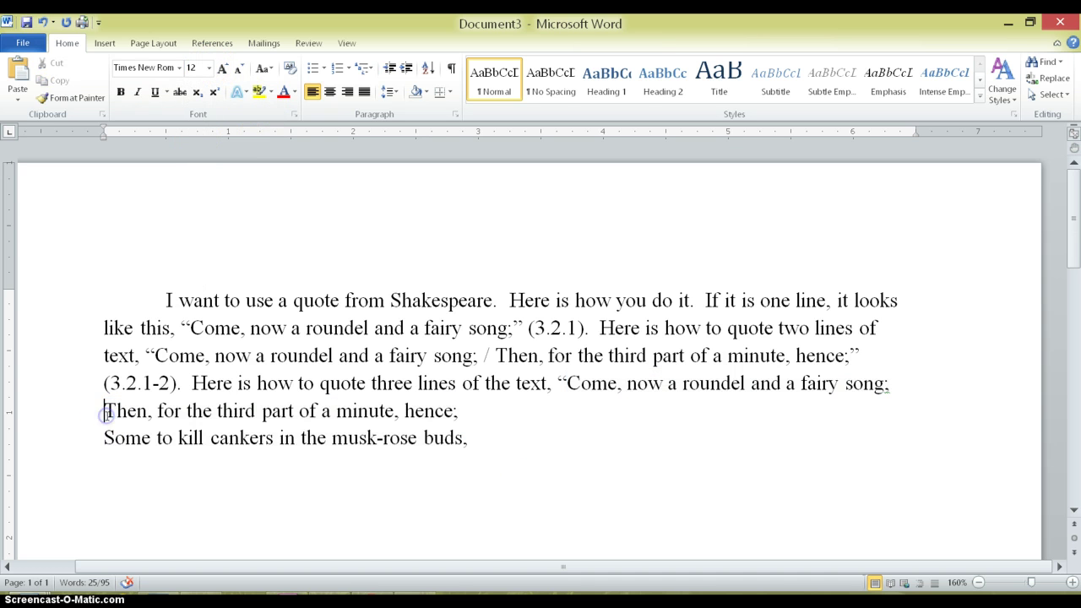
key(BackSpace)
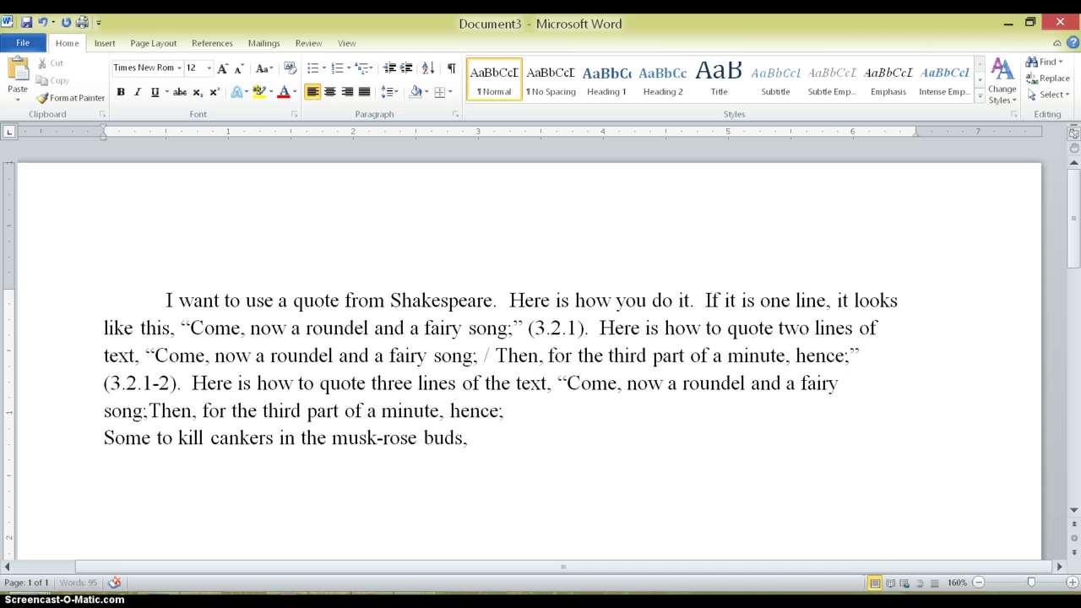
text( song; /)
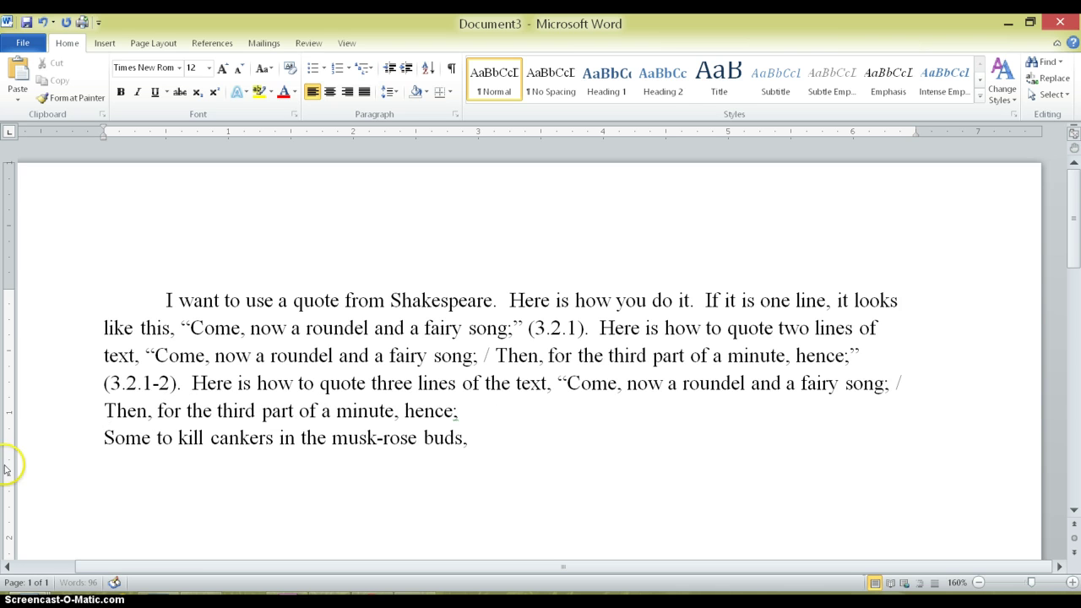
click(106, 437)
key(BackSpace)
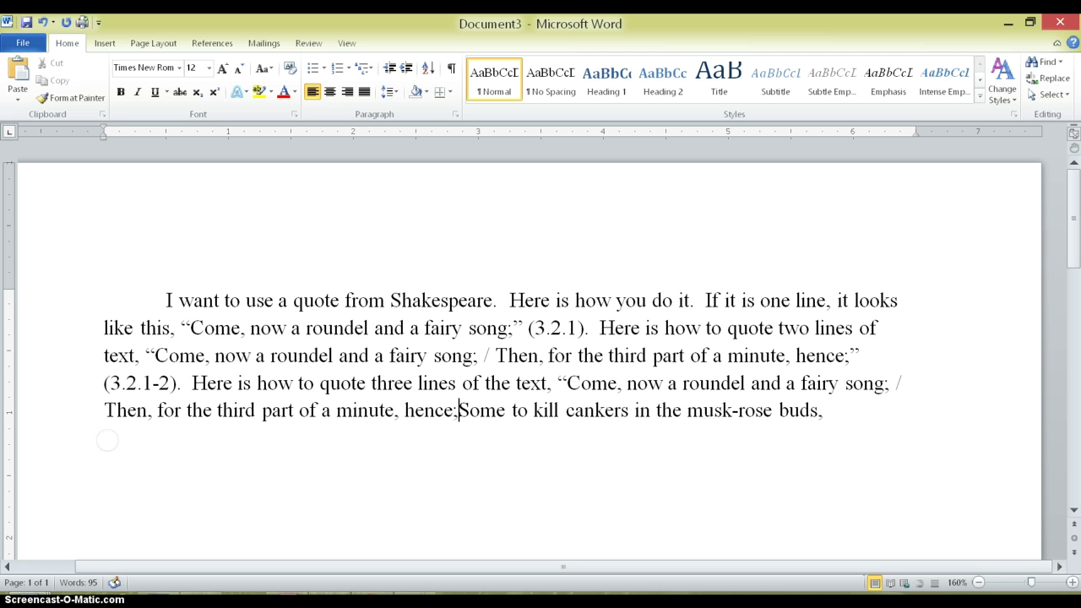
text(/)
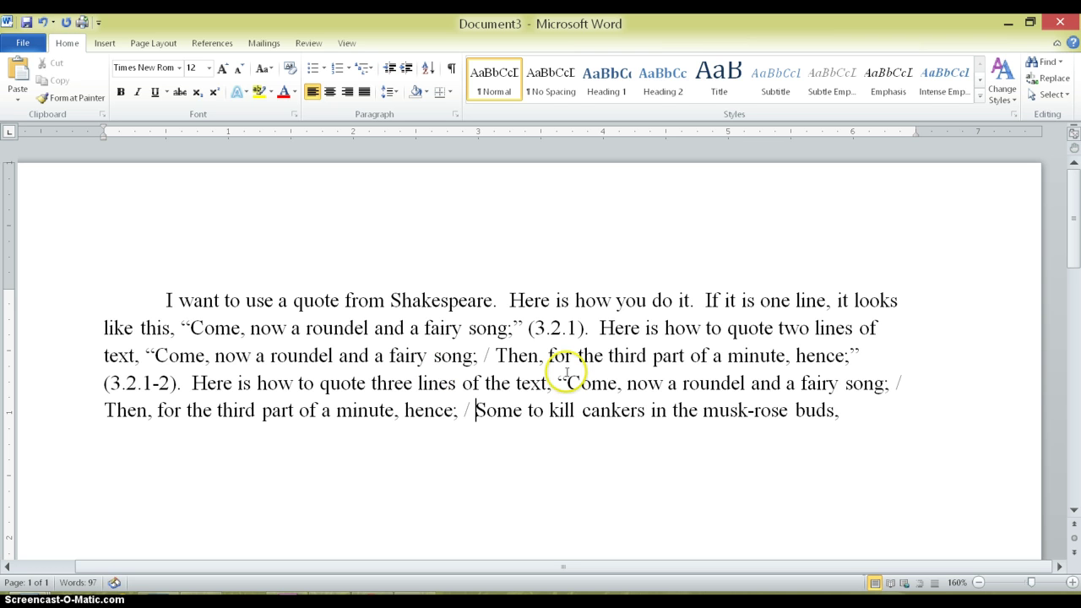
Close the quote with the citation (3.2.1-3) and begin the block-quote sentence.
click(865, 412)
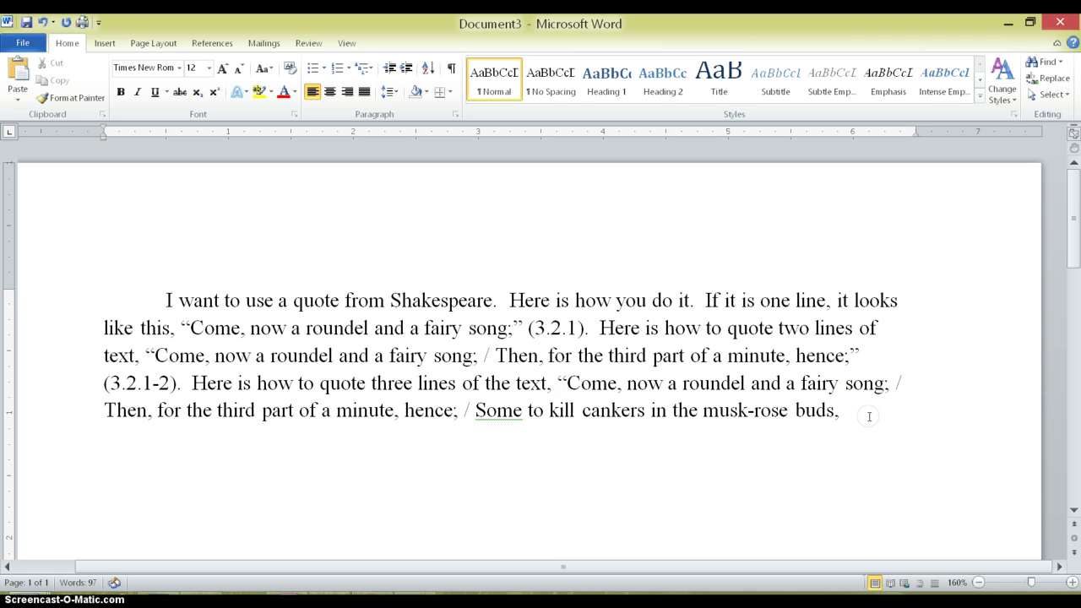
text(”)
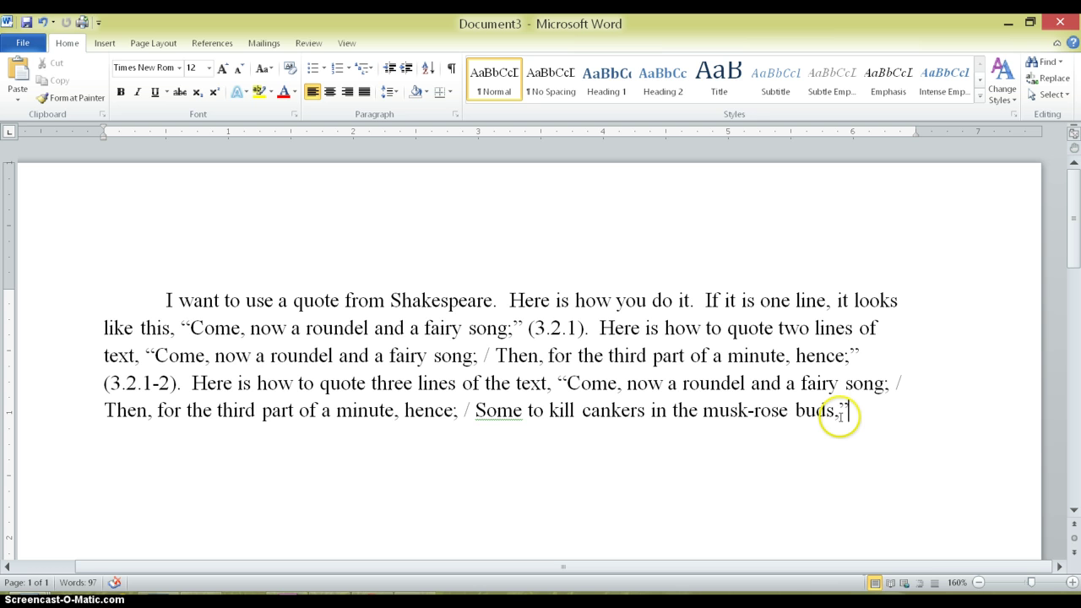
text(()
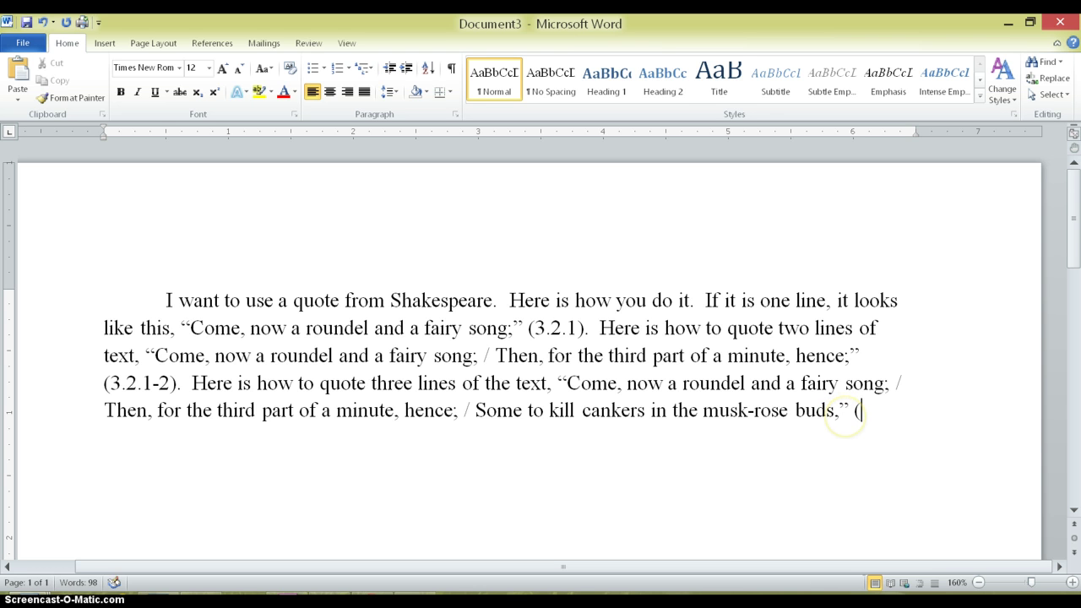
text(3.)
text(2.1)
text(-3))
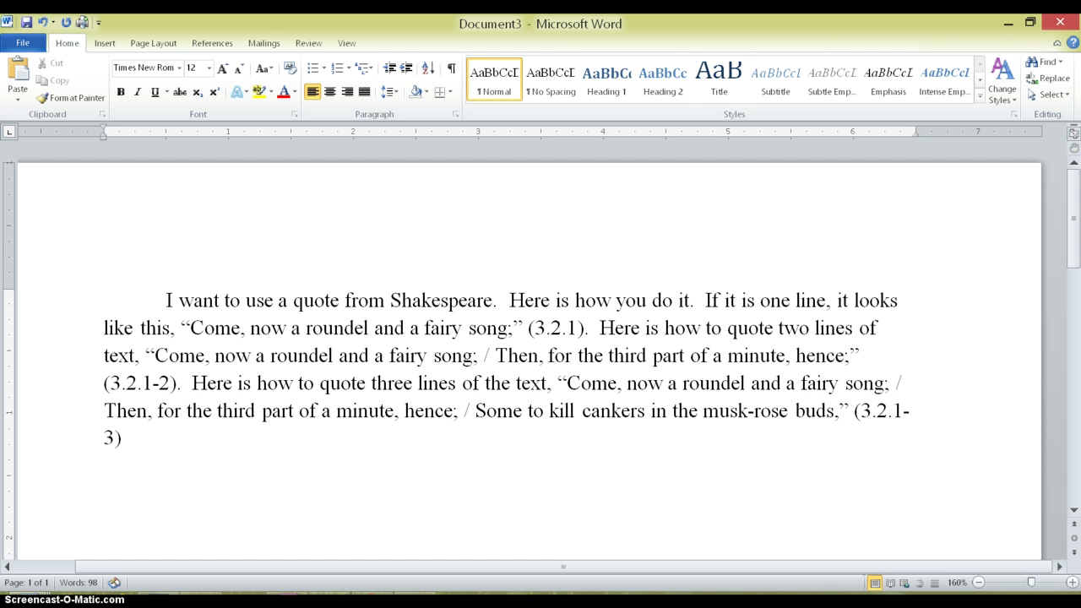
text(.)
text(  If)
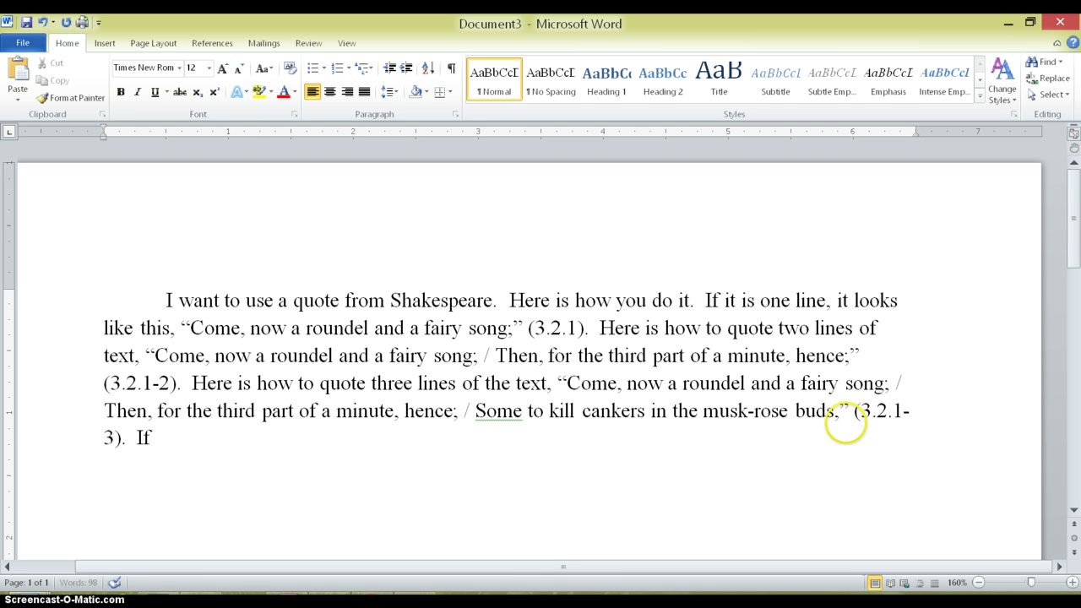
text( I want to quote )
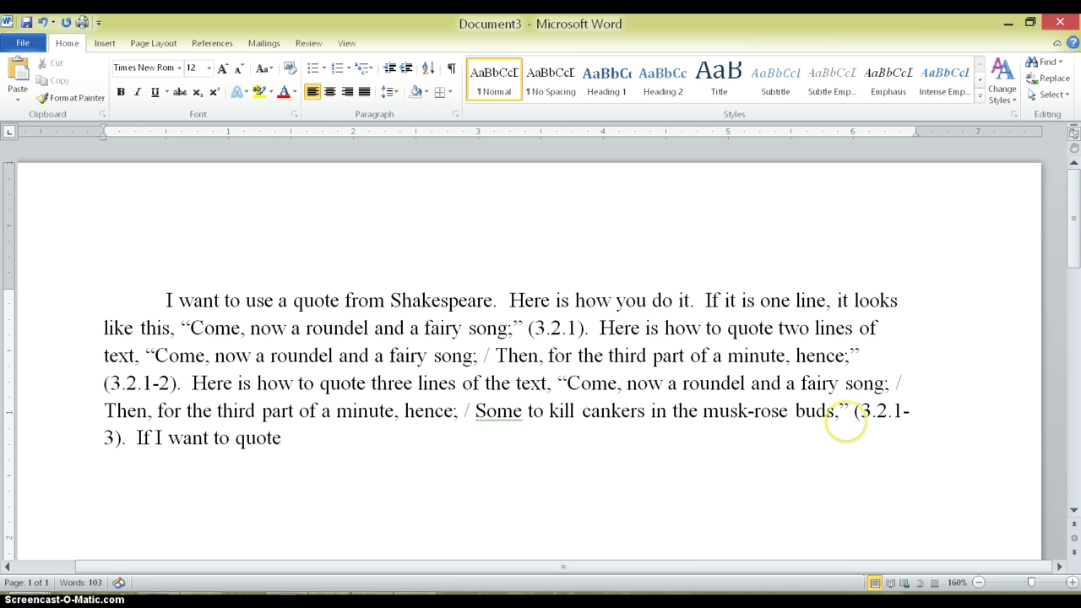
text(more than )
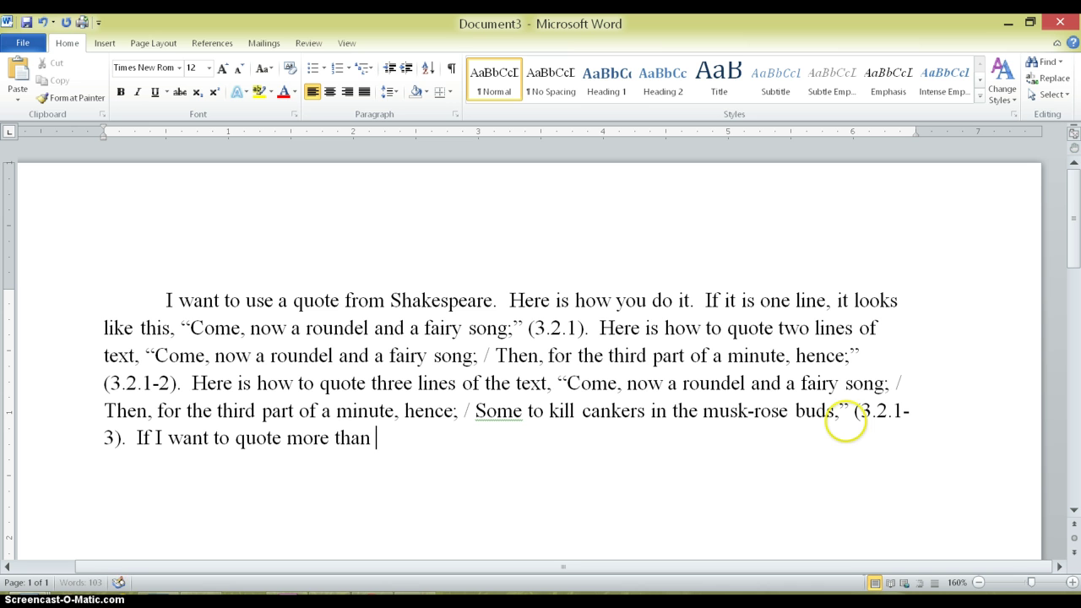
text(three lines of a )
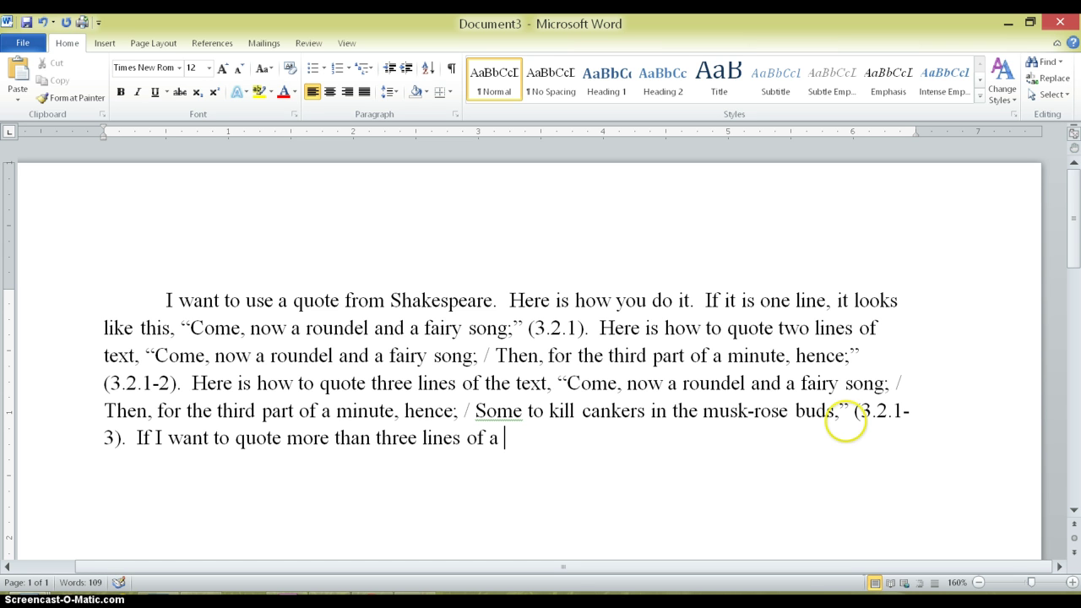
text(verse, I mus)
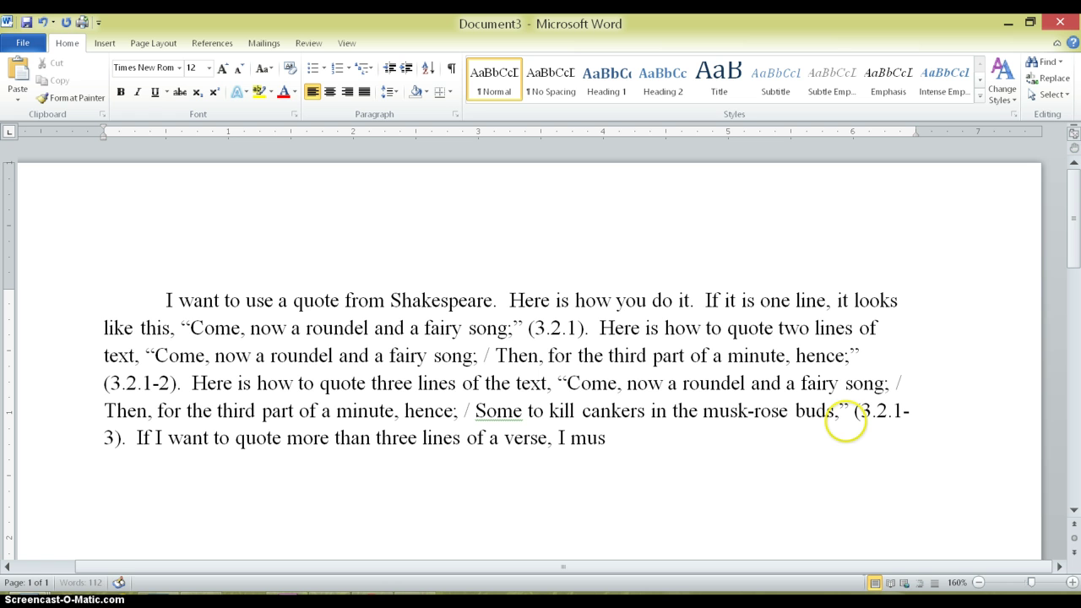
text(t use a block quot)
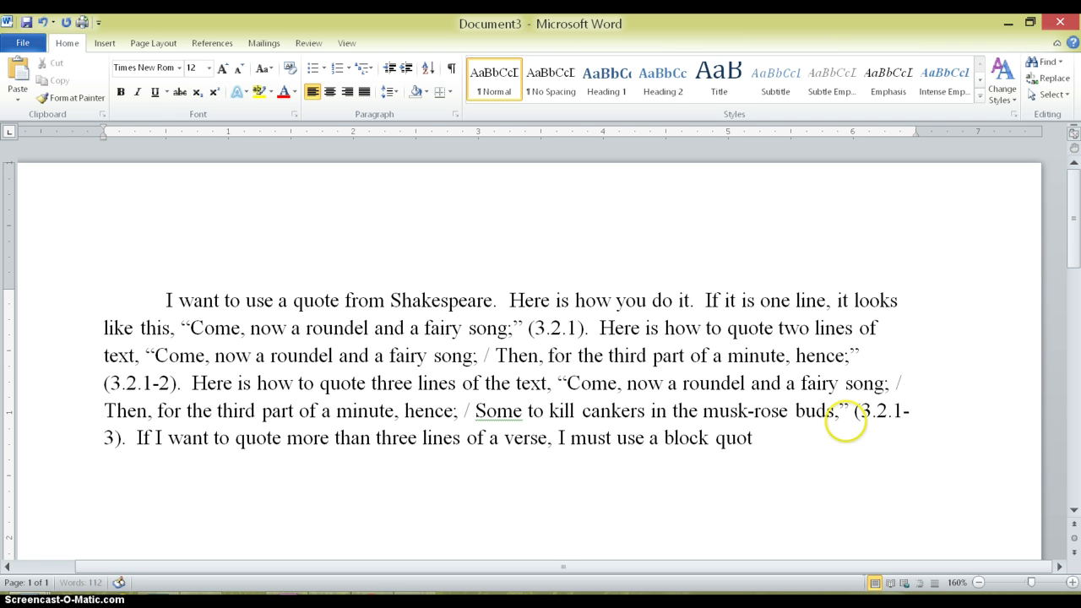
text(e)
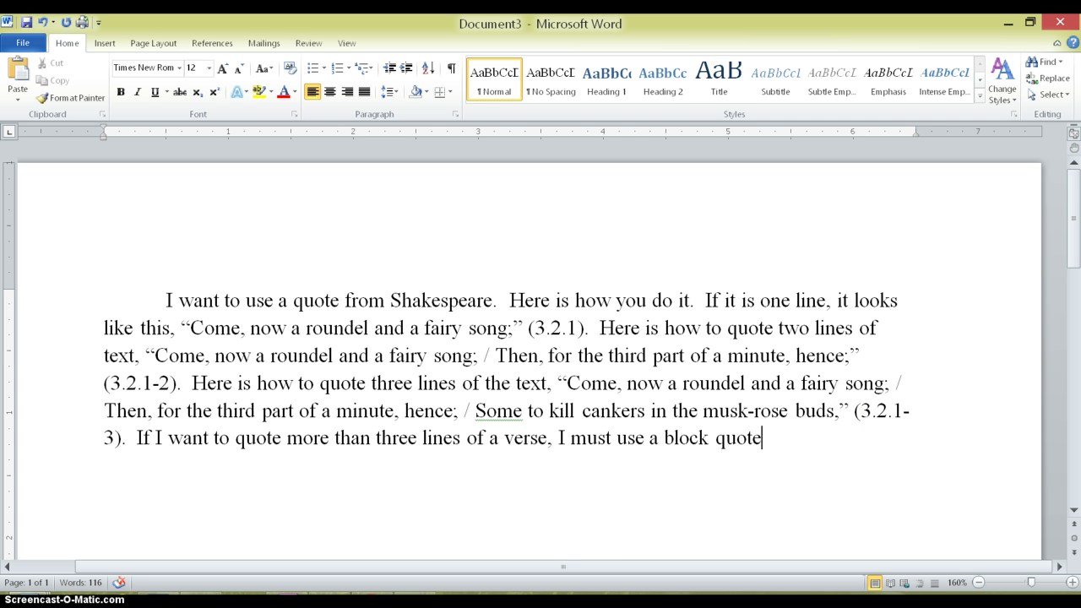
text(:)
Start a new paragraph below the block-quote introduction sentence.
key(Return)
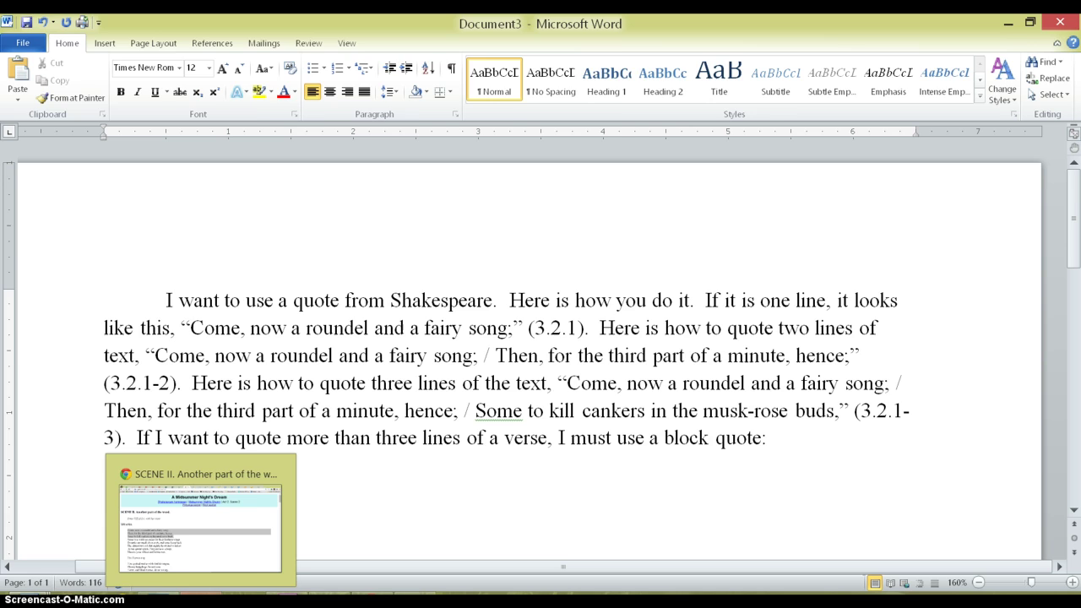
Select Titania's first four lines, 'Come' through 'leathern wings,', in Chrome.
click(187, 597)
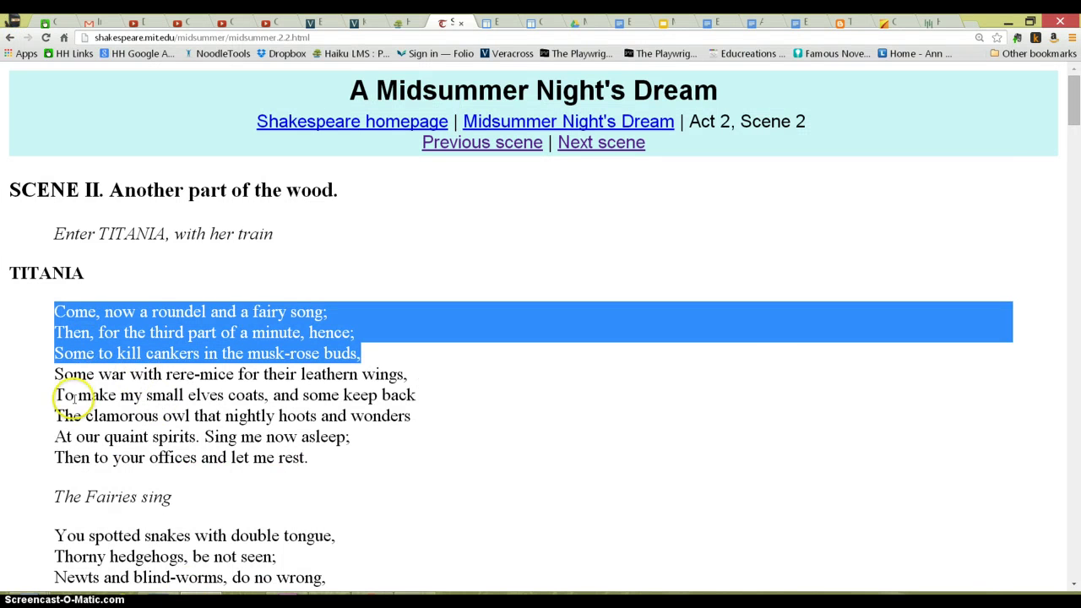
click(55, 328)
drag(54, 312, 423, 376)
key(ctrl+c)
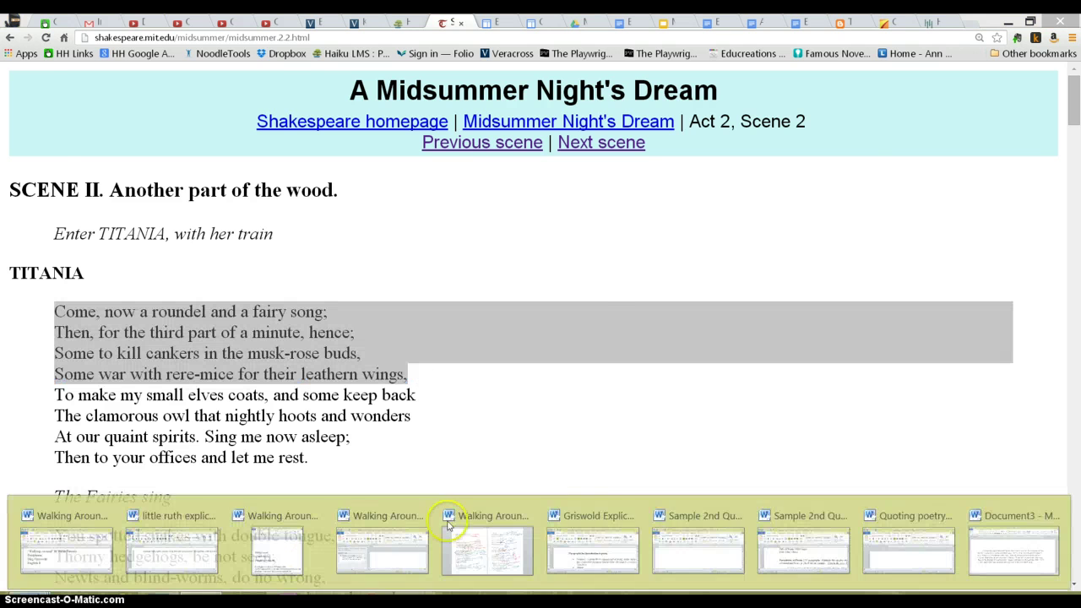
Paste Titania's four lines, set them to 12 point, and indent them one inch.
click(1039, 540)
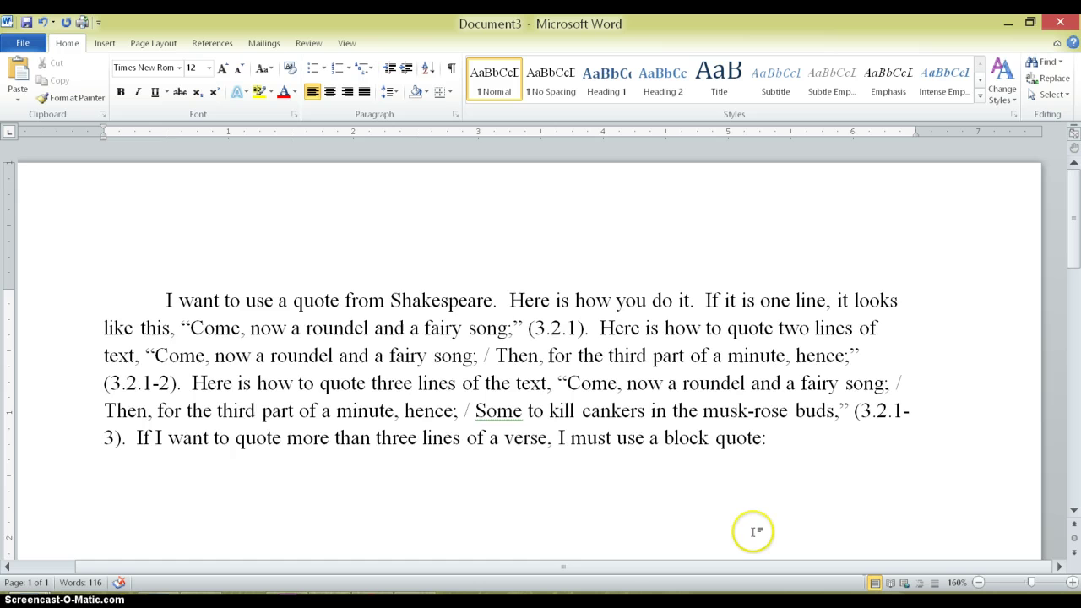
key(ctrl+v)
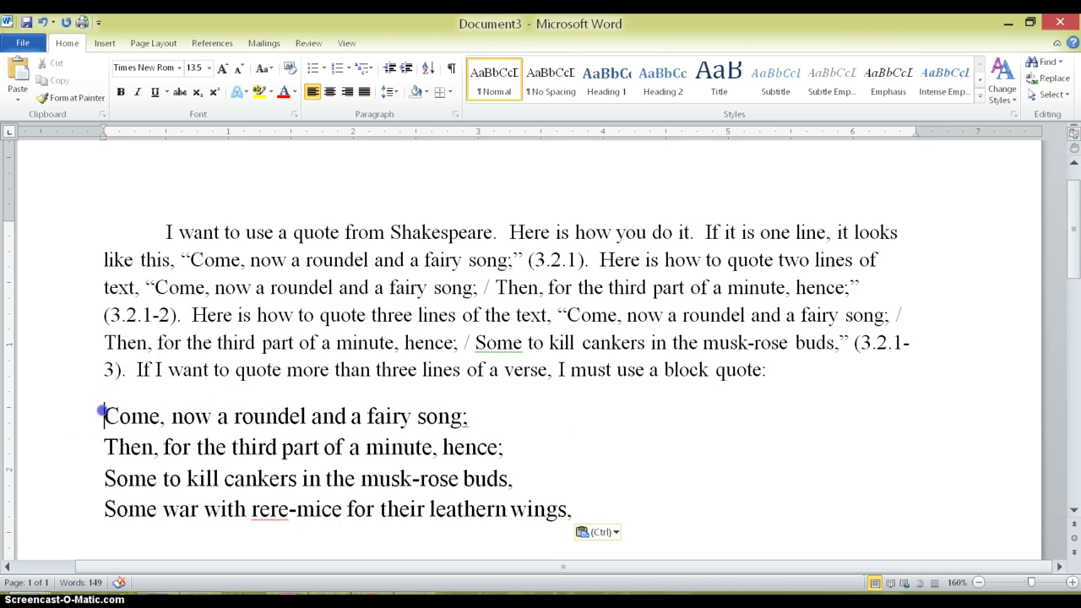
drag(99, 412, 600, 509)
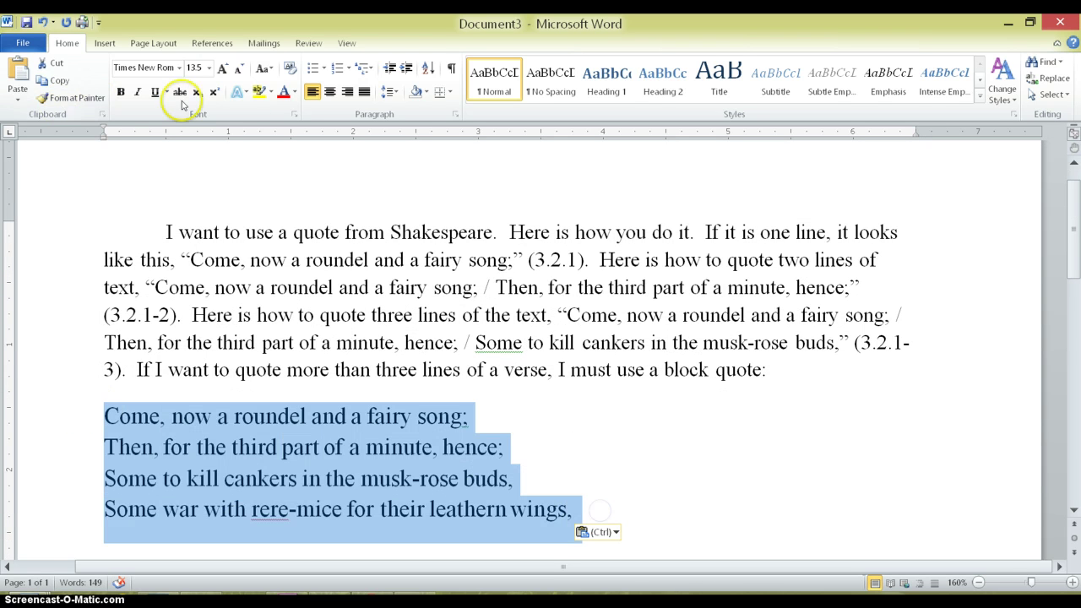
click(209, 68)
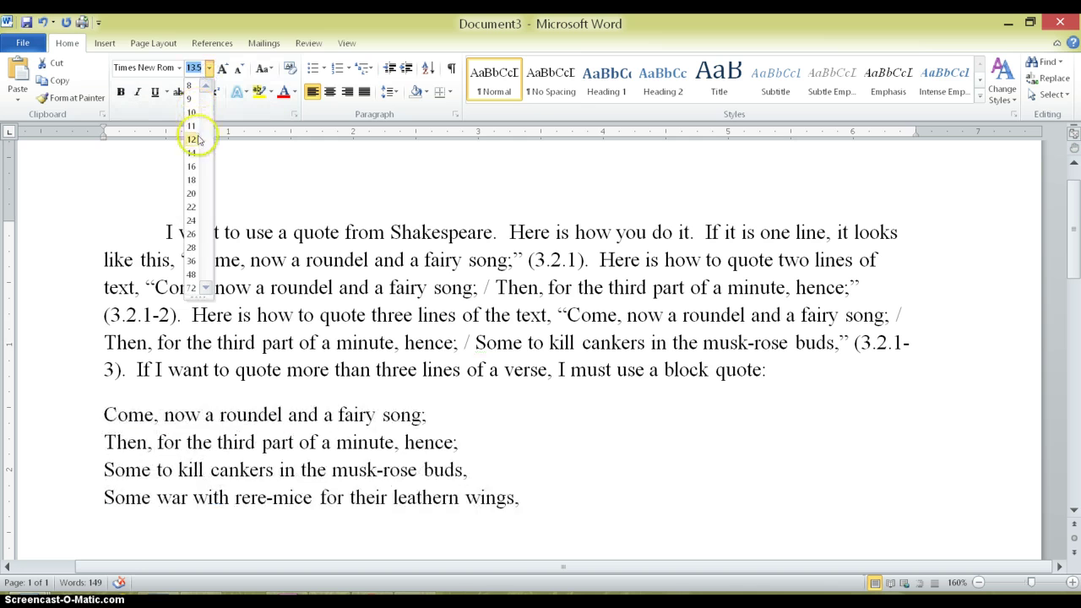
click(190, 140)
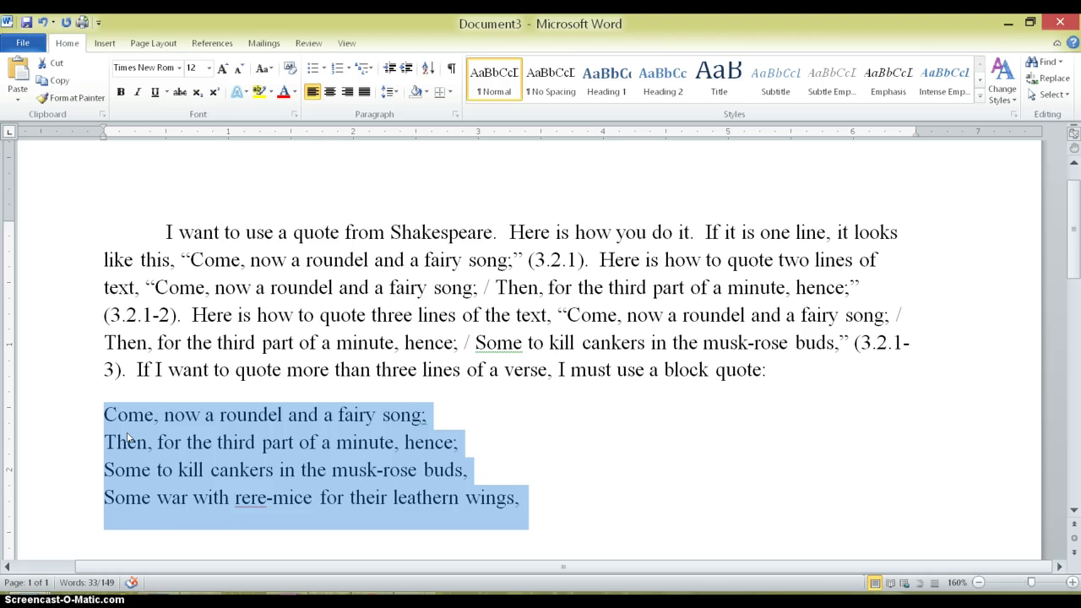
key(Tab)
key(Tab)
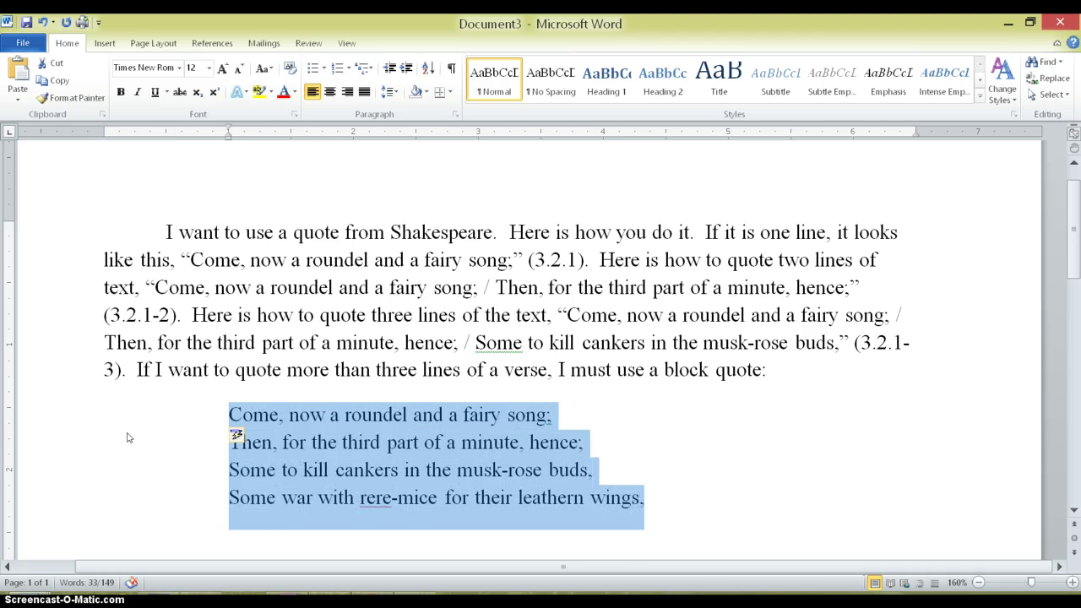
click(312, 441)
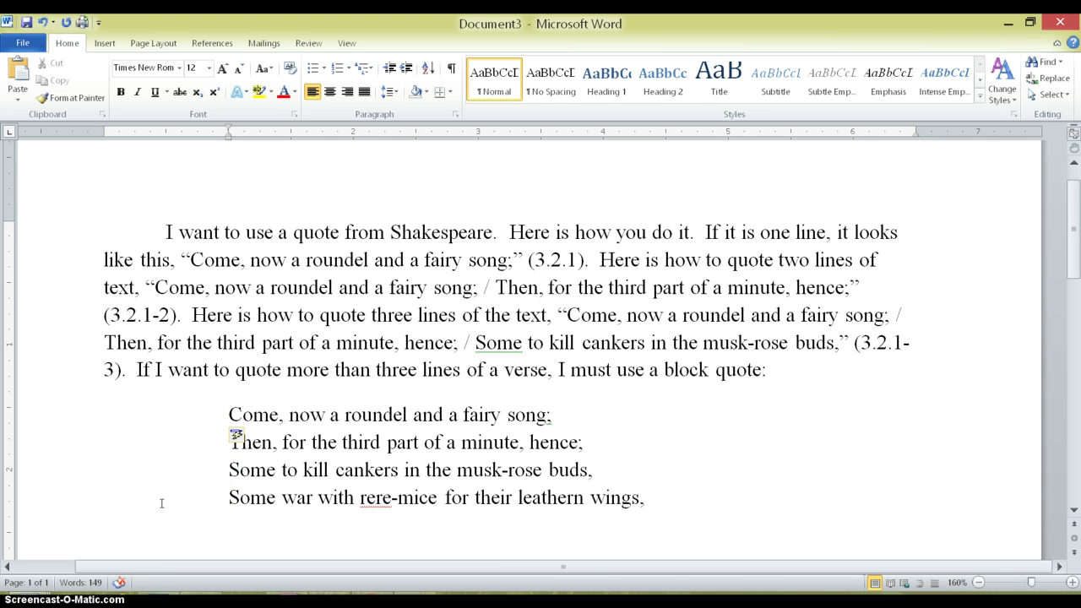
Add (3.2.1-4) after “wings,” then an unindented line: “And now you continue with your essay.”.
click(688, 498)
text((3.)
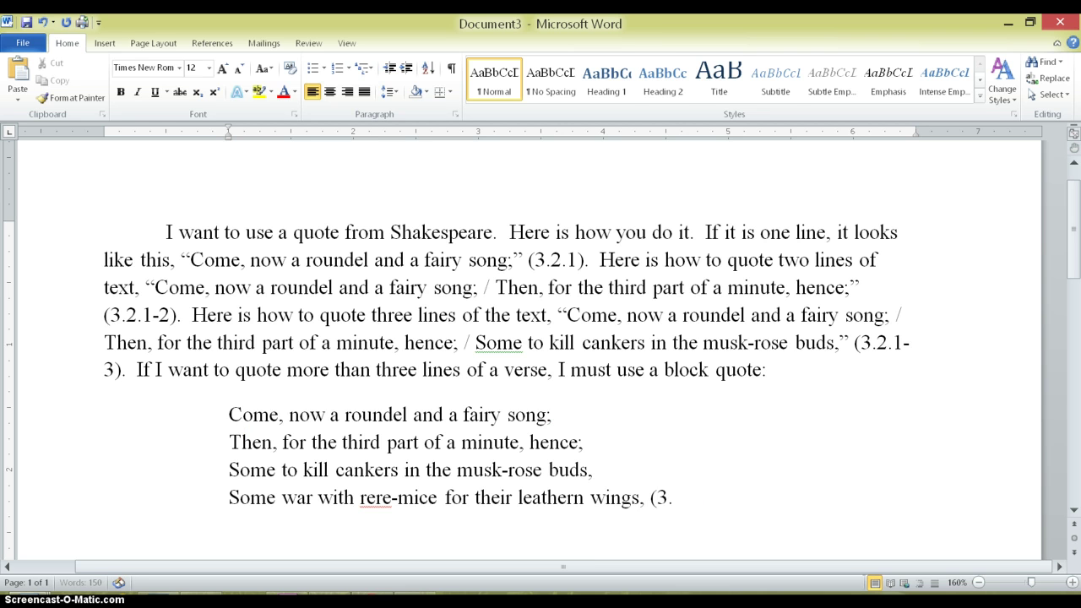
text(2.1)
text(-4)
text())
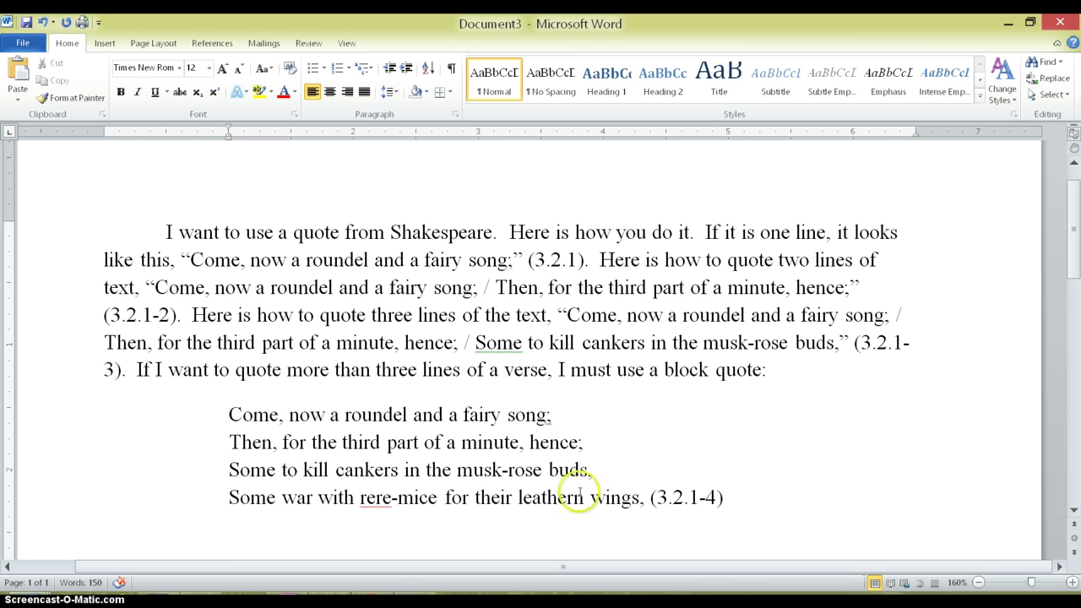
double_click(228, 541)
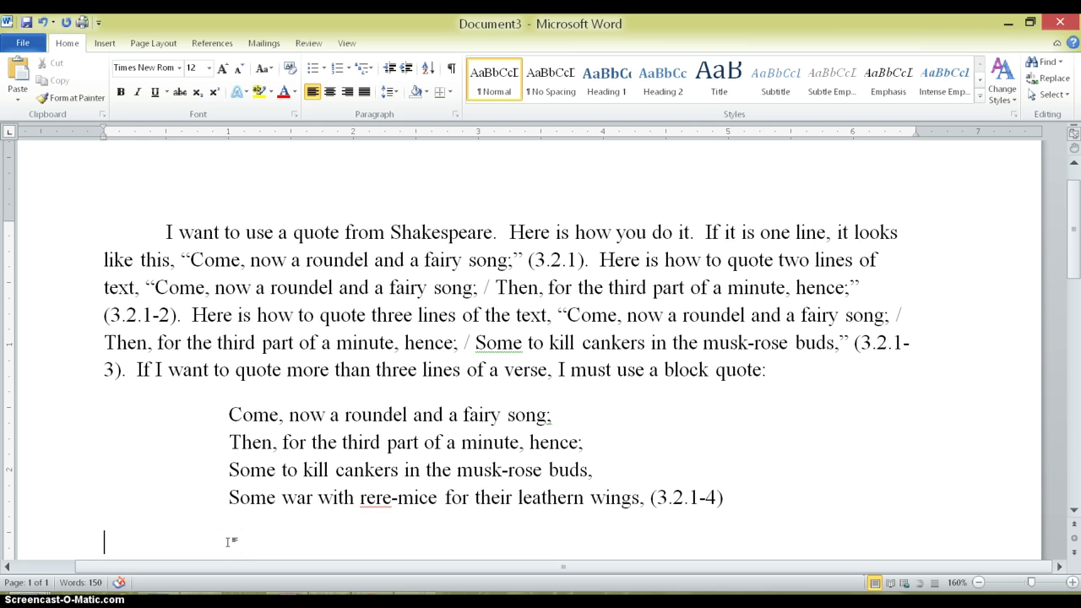
text(And n)
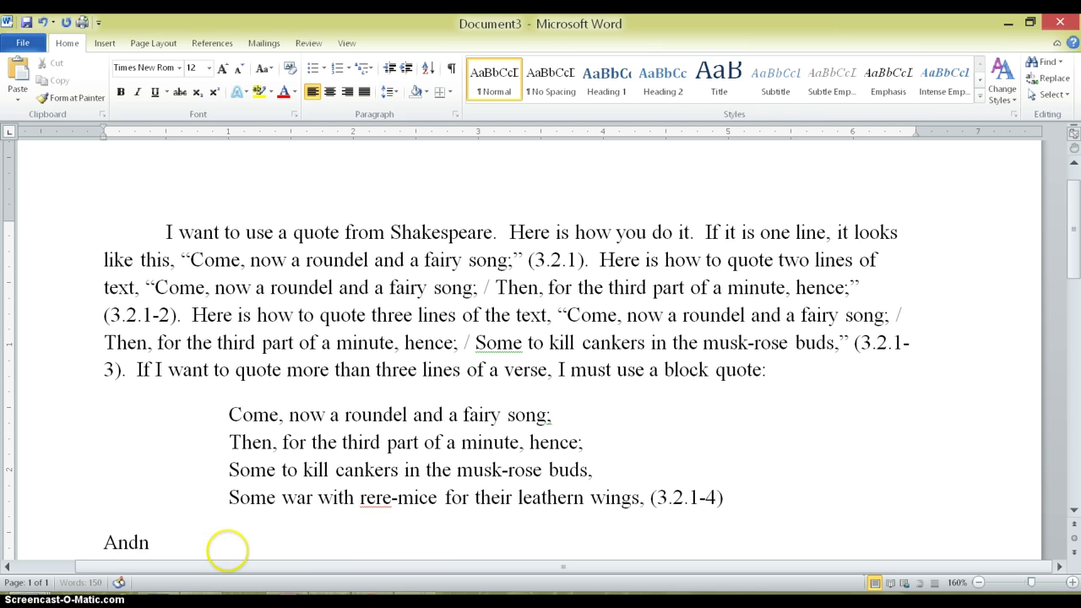
key(BackSpace)
text(now you contineu)
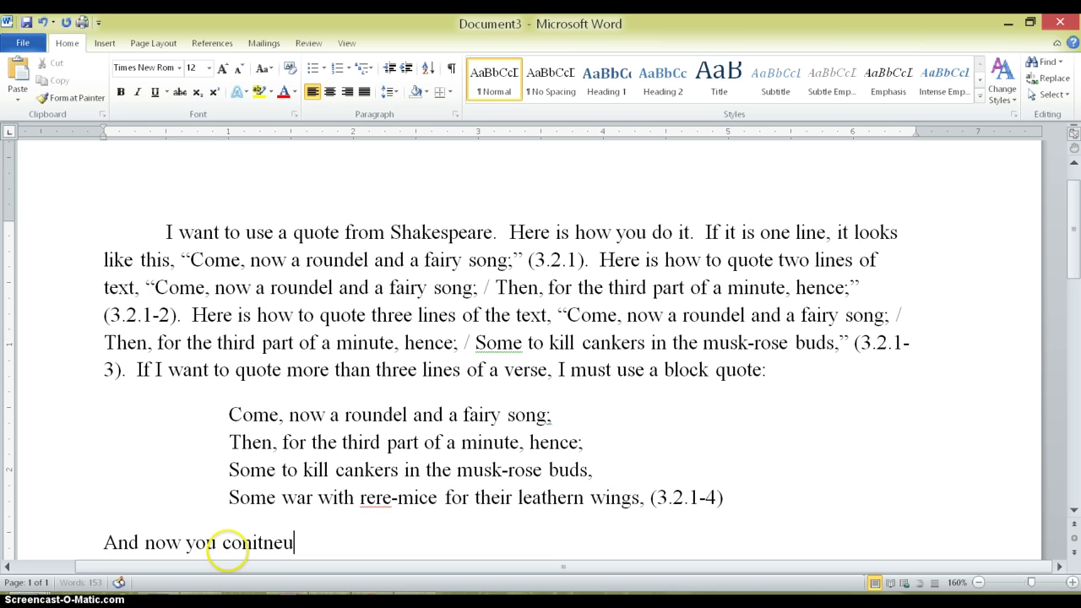
key(BackSpace)
key(BackSpace)
key(BackSpace)
text(tinue with you)
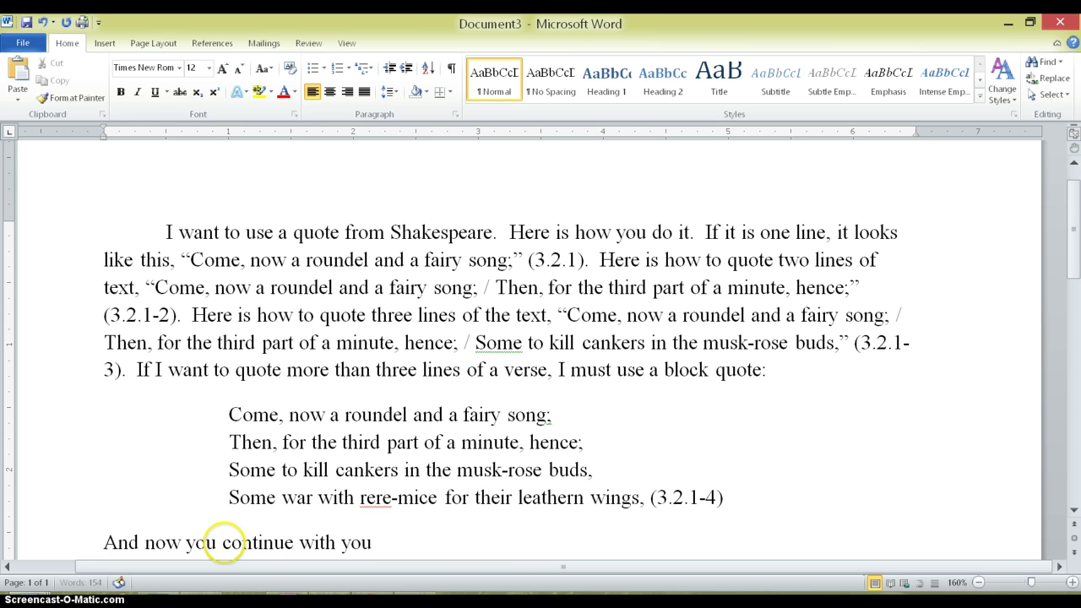
text(r essay.)
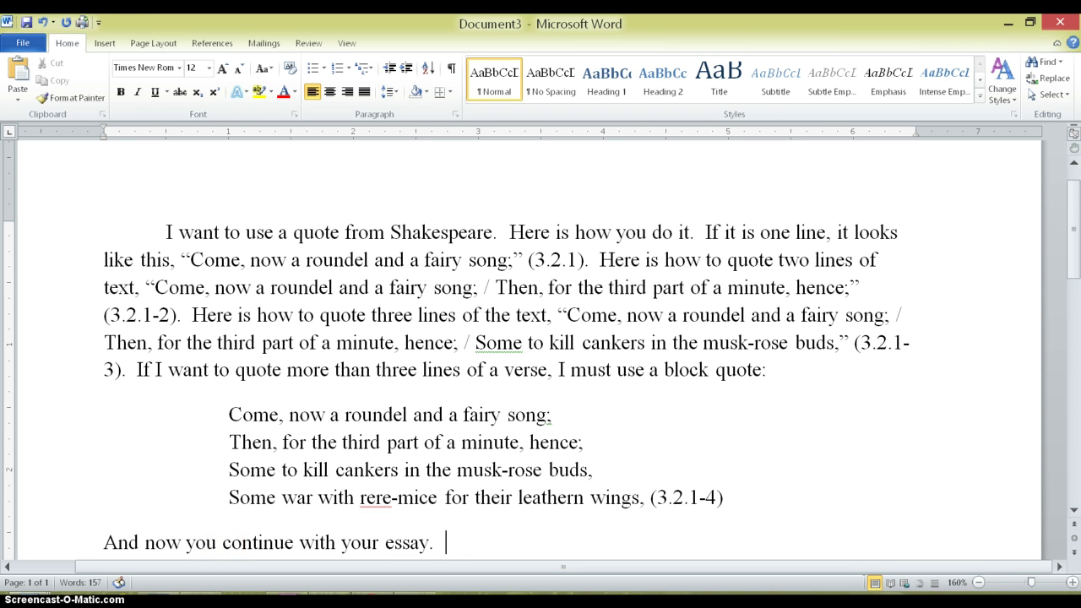